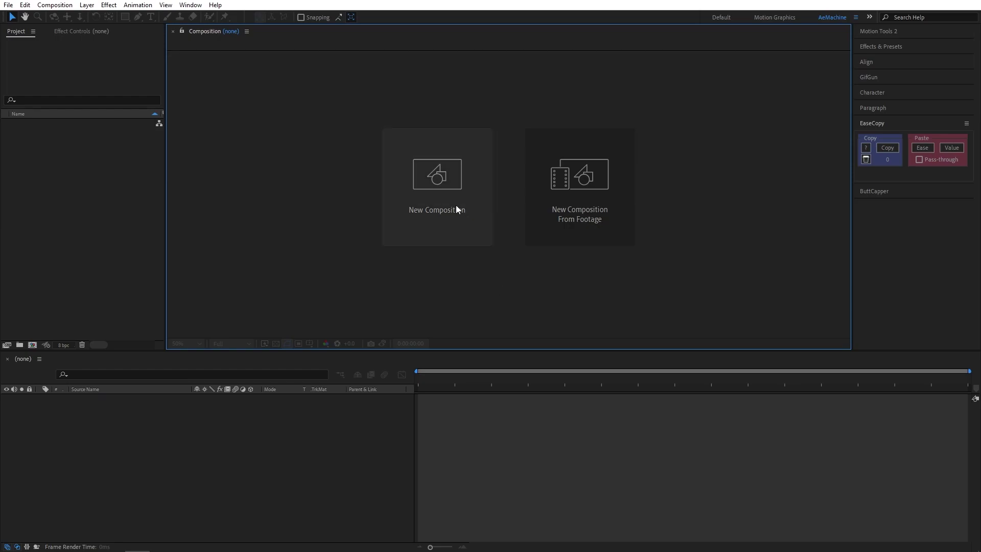
Step: Create the composition 'Complex Shape Animation' and keep black as its background colour
left_click(448, 198)
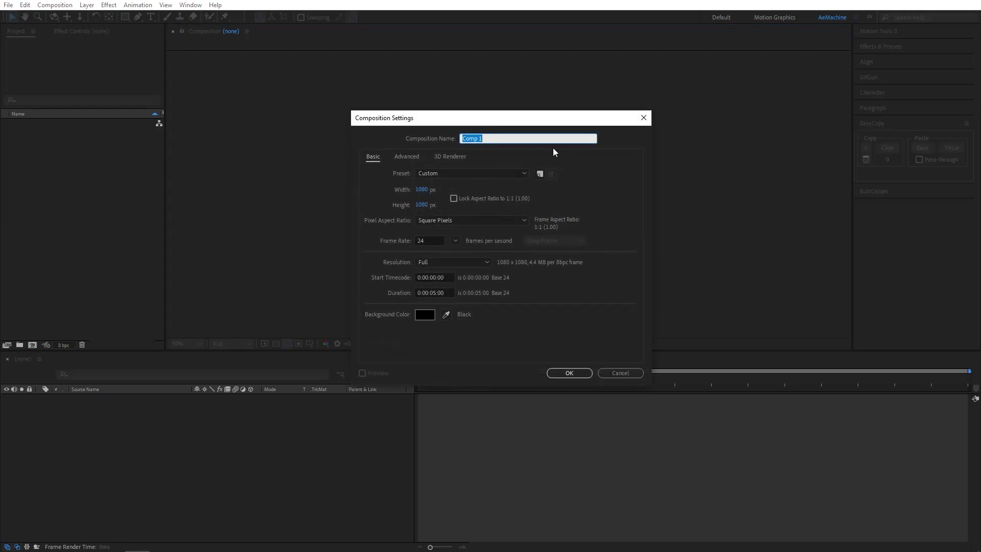
type("Complex Shape Animation")
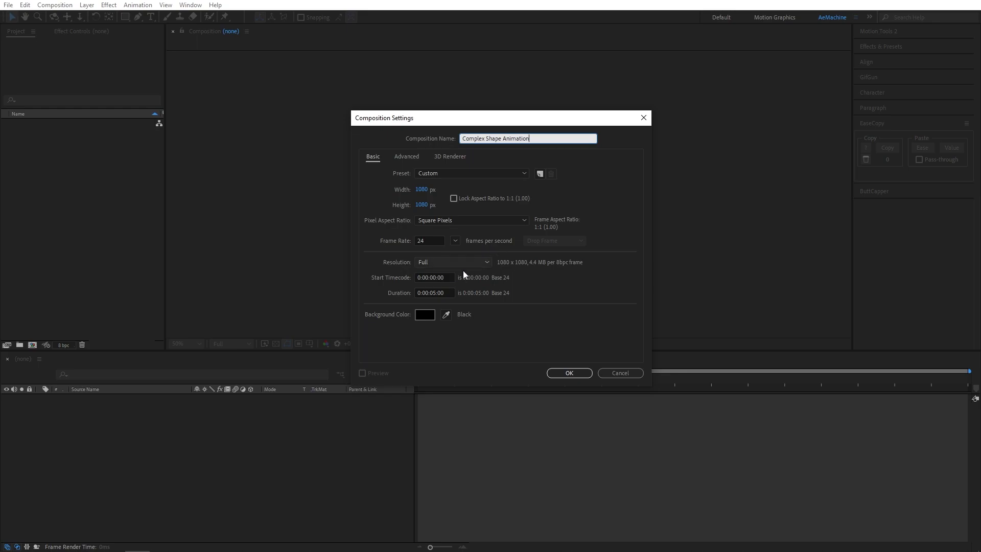
left_click(429, 314)
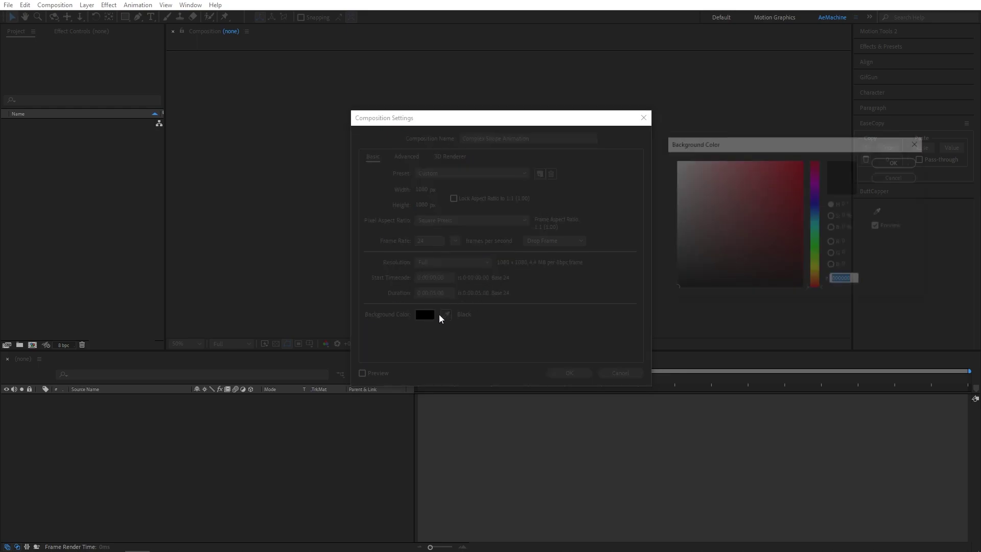
left_click(891, 162)
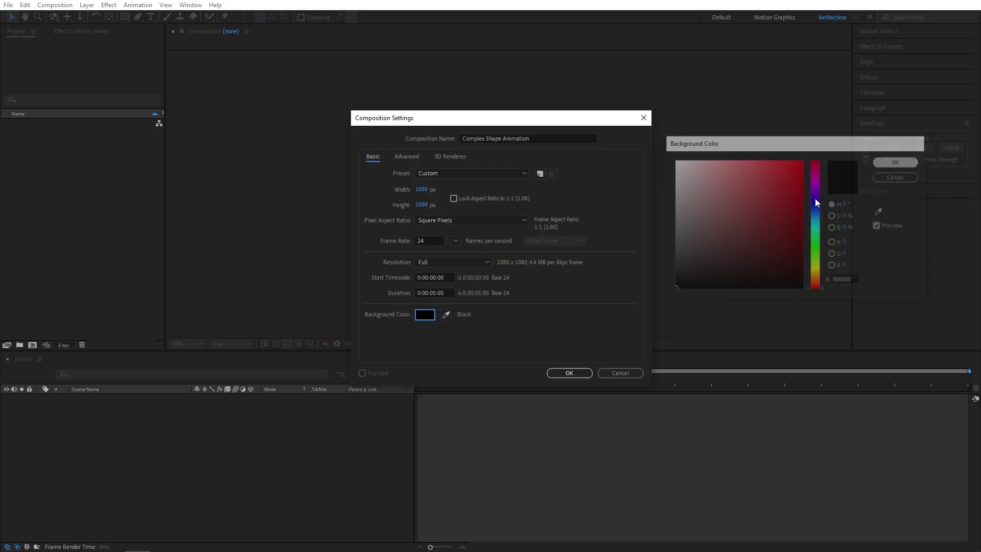
left_click(562, 372)
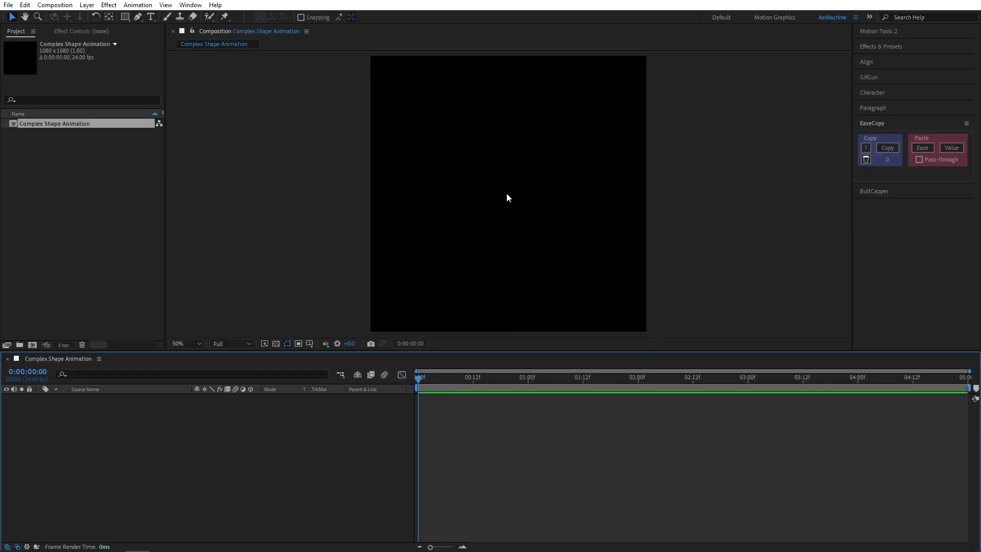
Step: Set the Pen tool's stroke to white FFFFFF at 6 px with Fill set to None
left_click(137, 17)
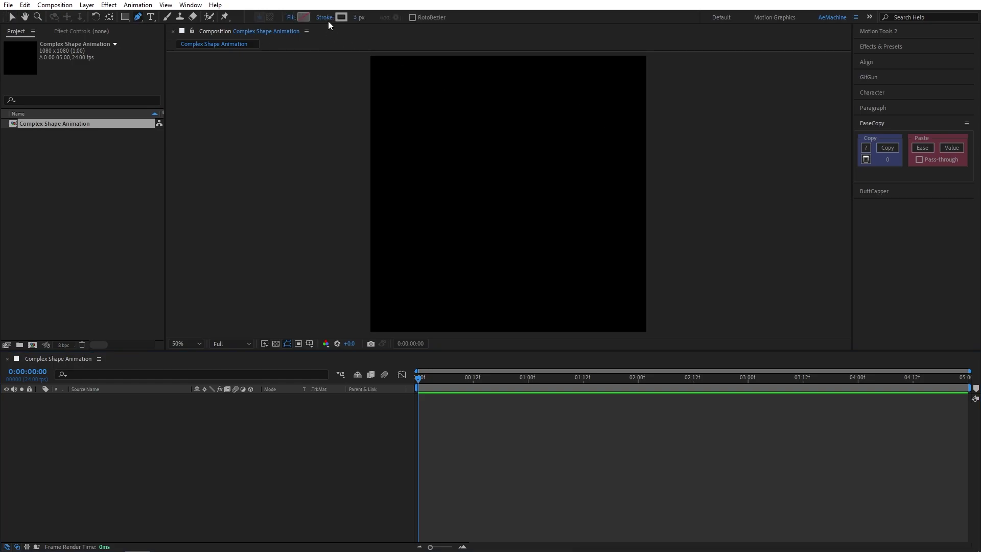
left_click(340, 17)
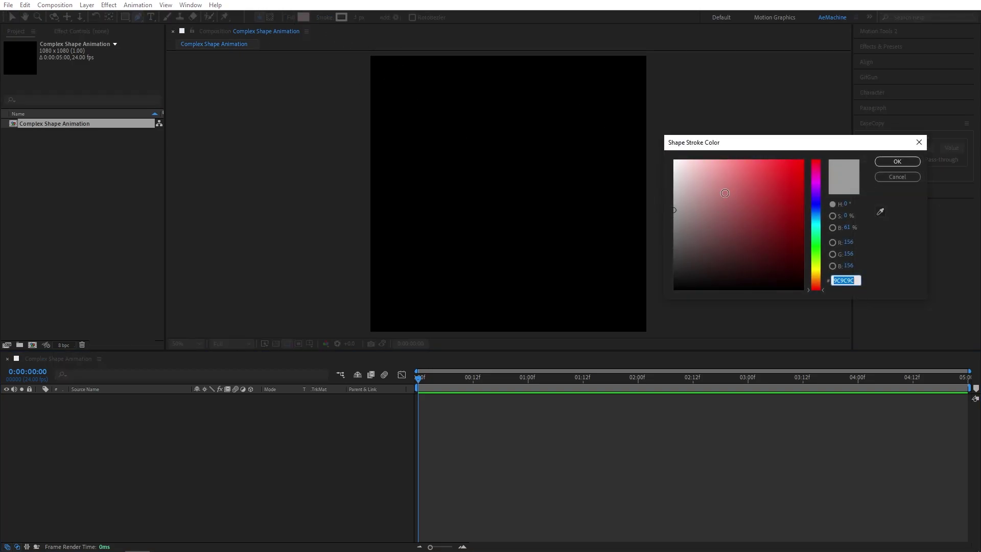
type("FFFFFF")
left_click(897, 162)
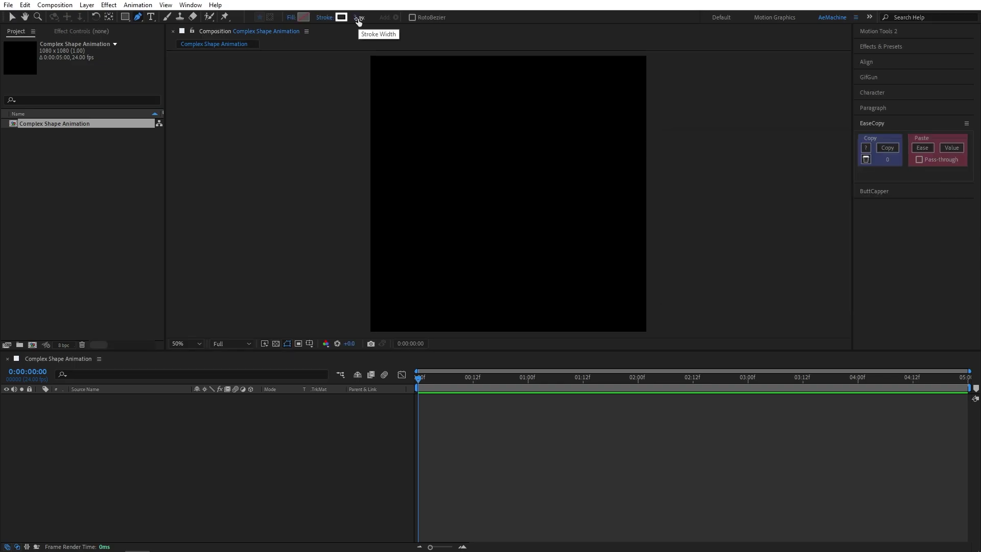
left_click(358, 17)
left_click(291, 16)
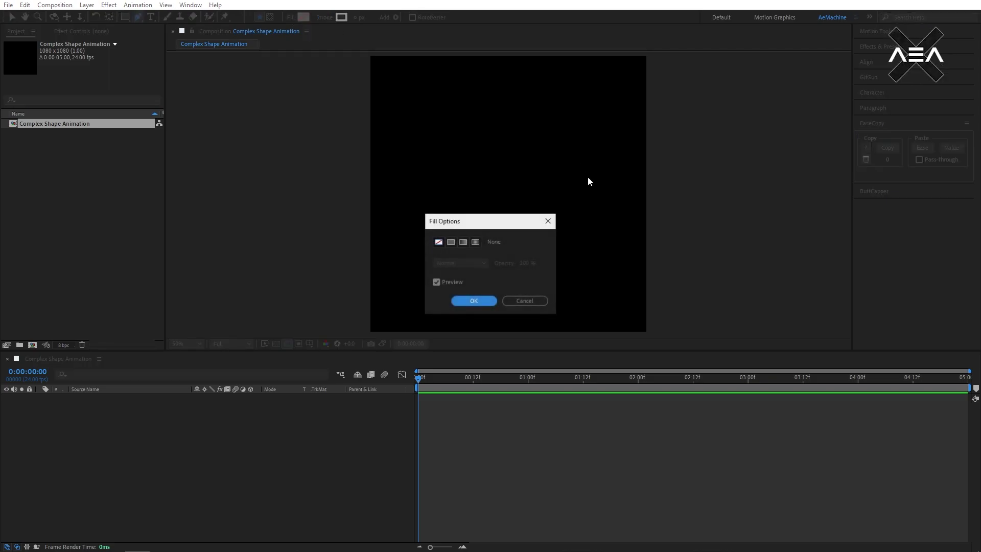
left_click(473, 300)
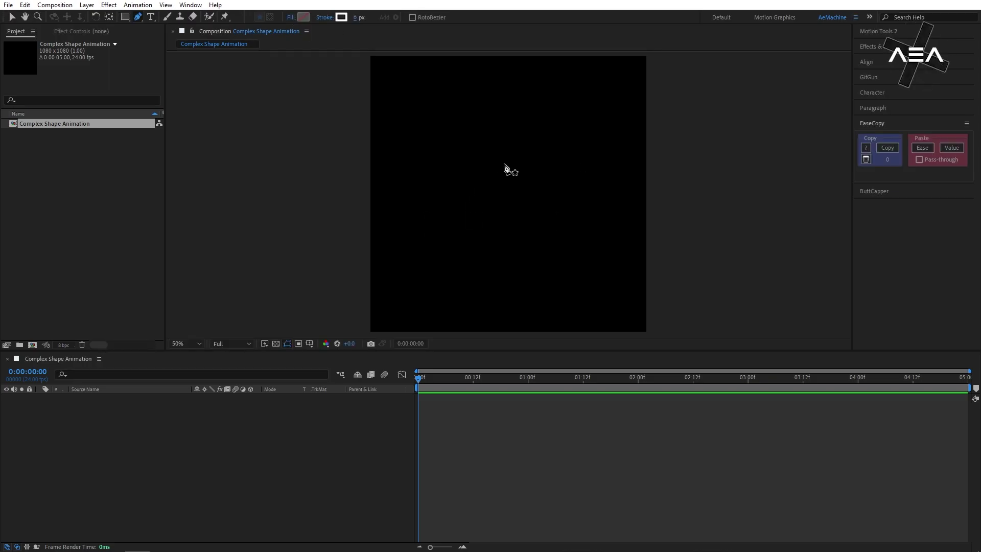
Step: Draw a vertical two-point line and start renaming Shape Layer 1
left_click(504, 189)
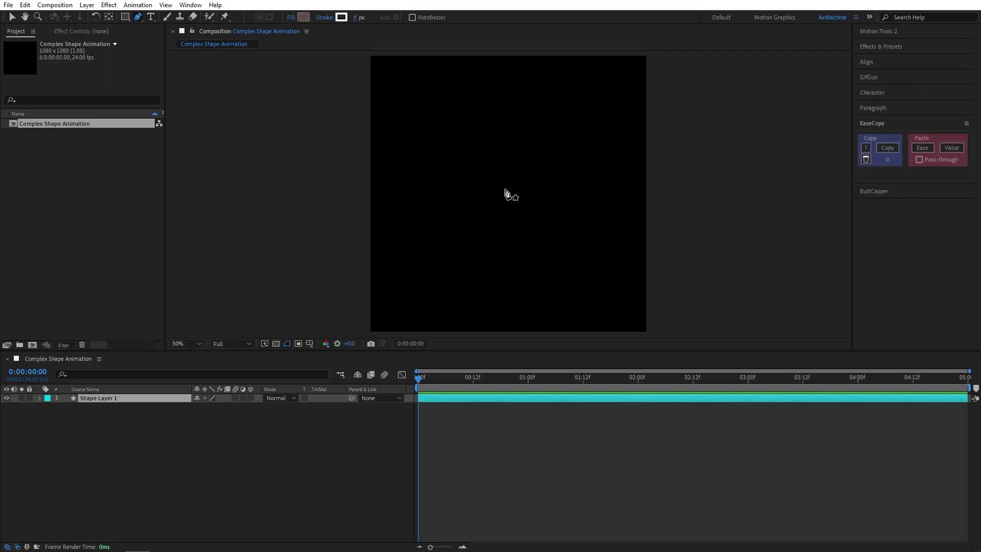
left_click(504, 69)
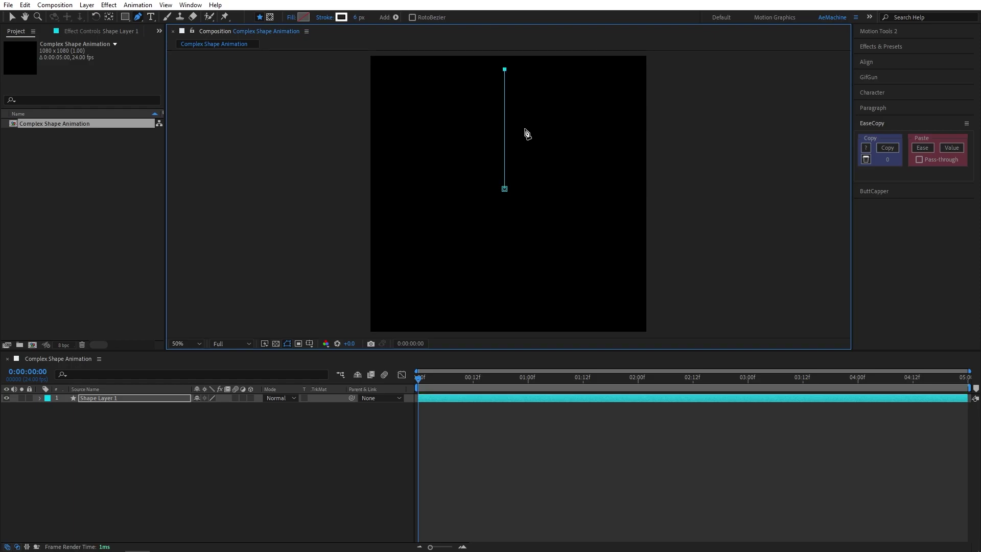
left_click(505, 129)
left_click(109, 399)
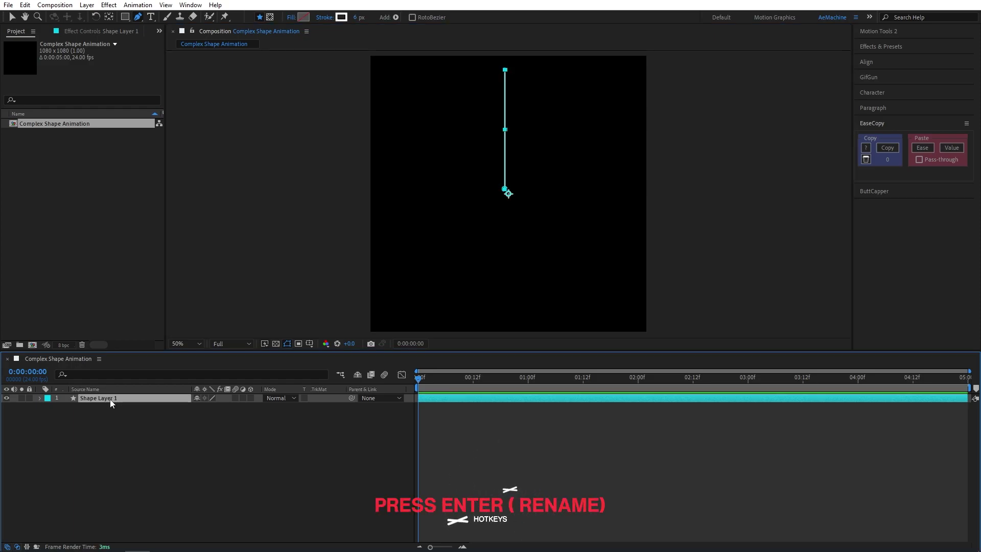
key("Return")
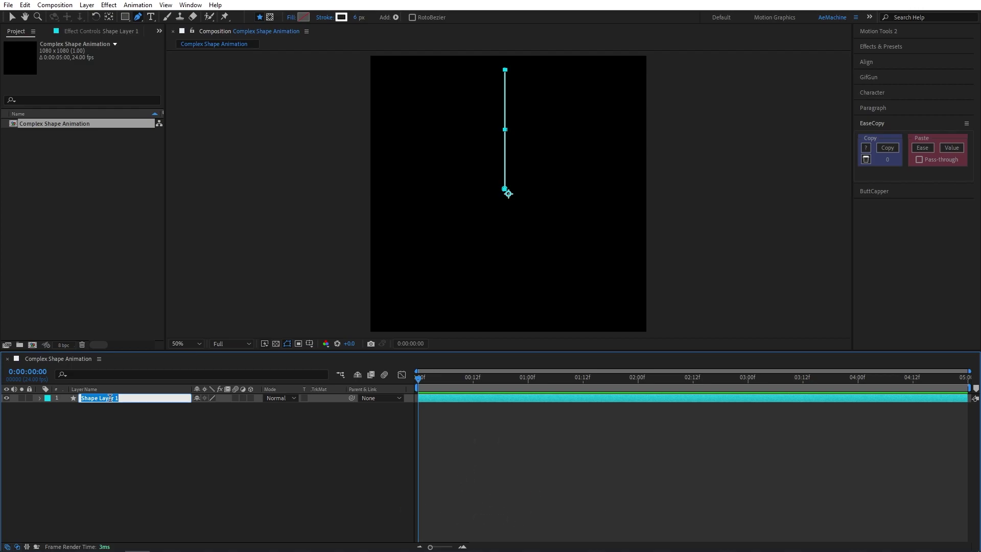
Step: Name the layer 'Lines' and expand its Contents down to the Shape 1 group
type("Lines")
left_click(88, 423)
left_click(40, 397)
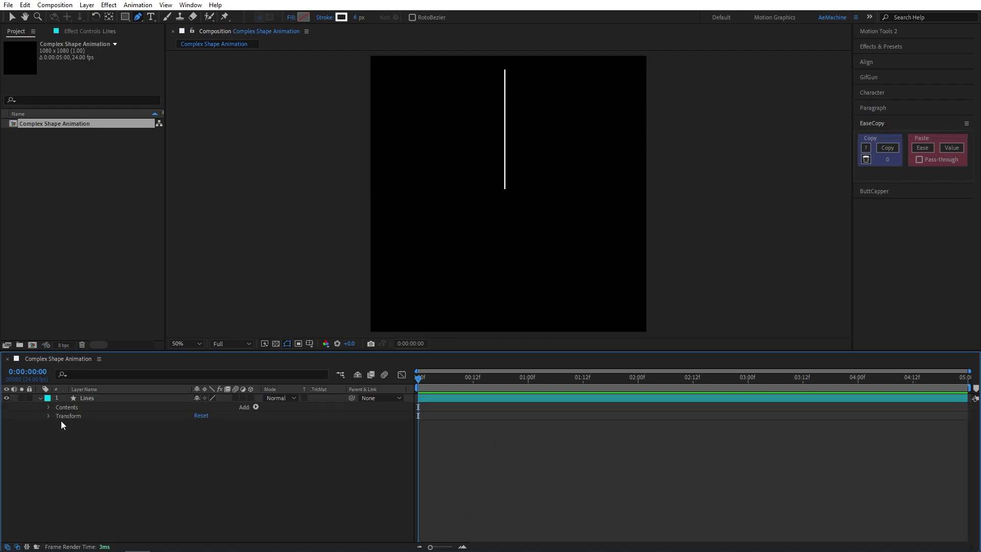
left_click(48, 407)
left_click(57, 415)
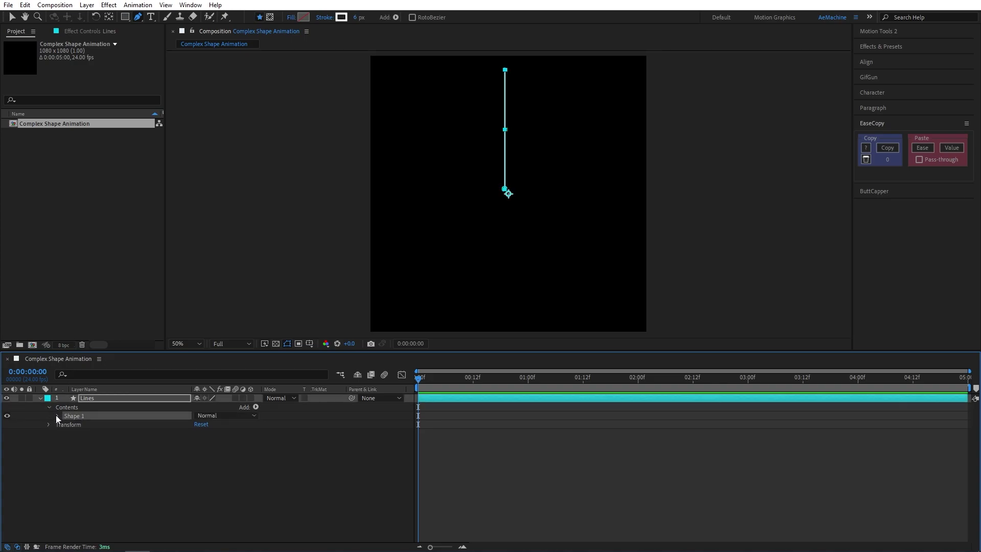
Step: Add Trim Paths to Shape 1, keyframe Start and End, and set End to 0%
left_click(254, 406)
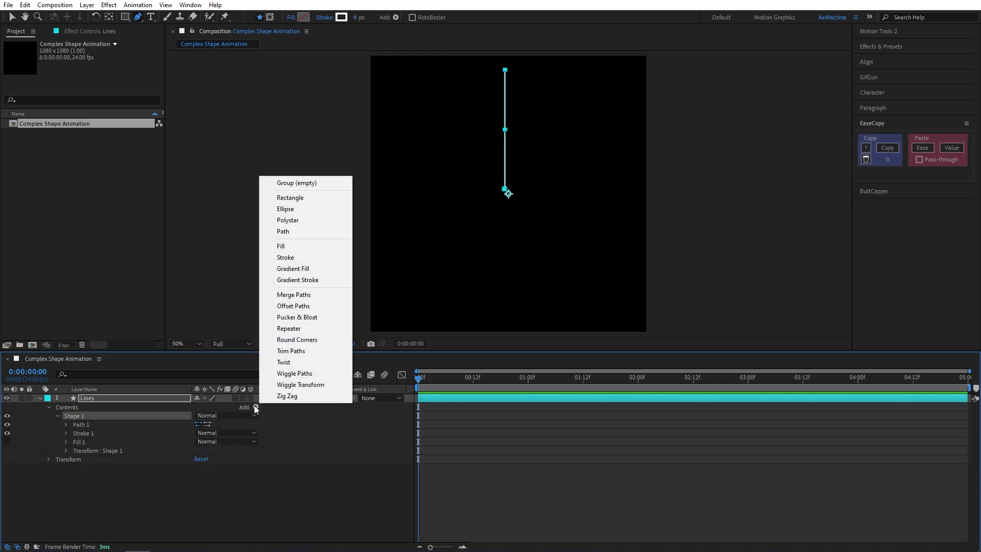
left_click(309, 352)
left_click(65, 433)
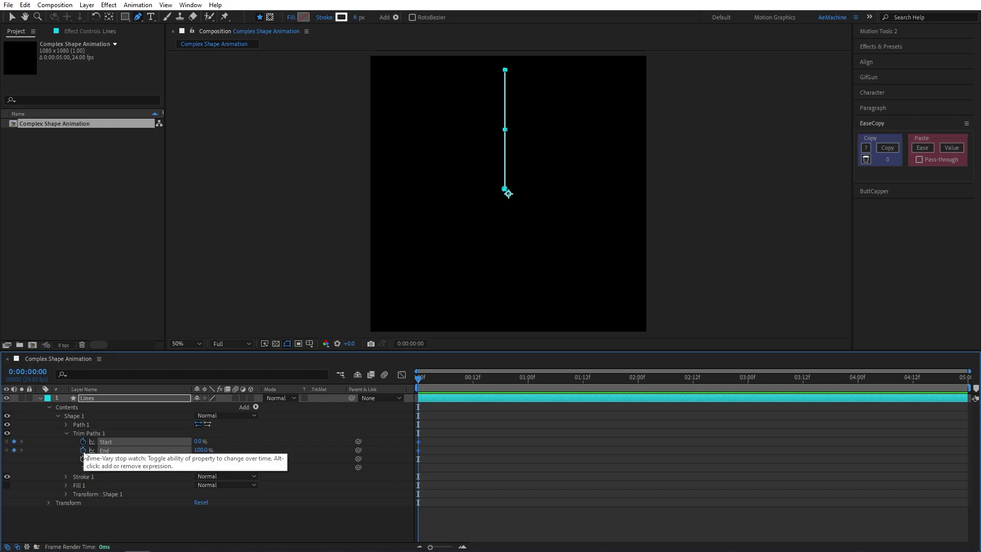
left_click(83, 442)
left_click(83, 450)
left_click(201, 450)
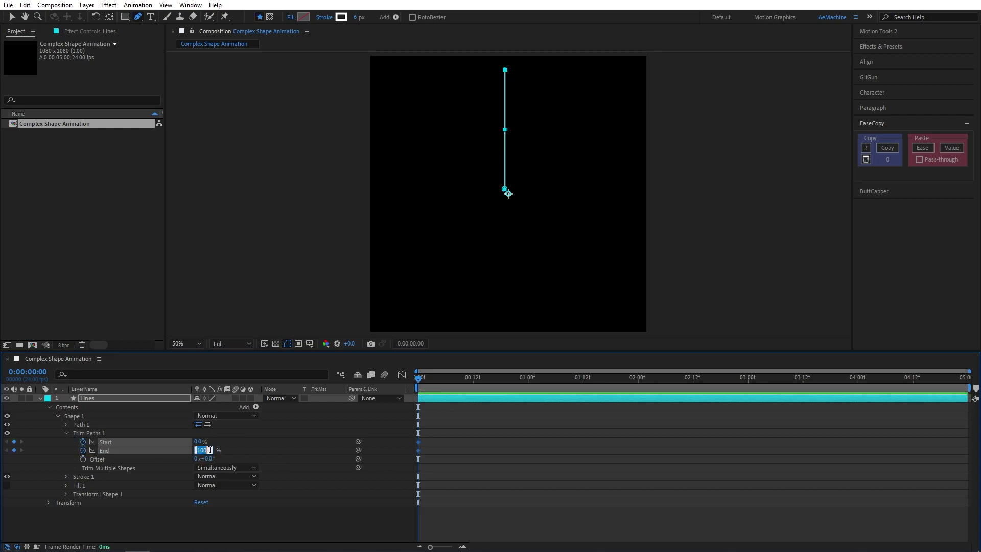
type("0")
key("Return")
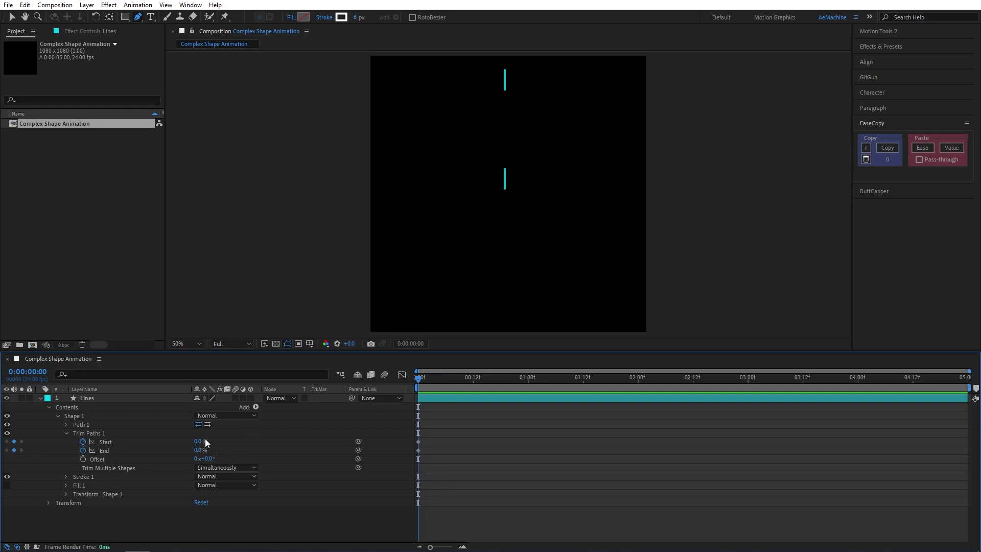
Step: At frame 12, set the Trim Paths End and Start both to 100%
left_click_drag(436, 376, 473, 394)
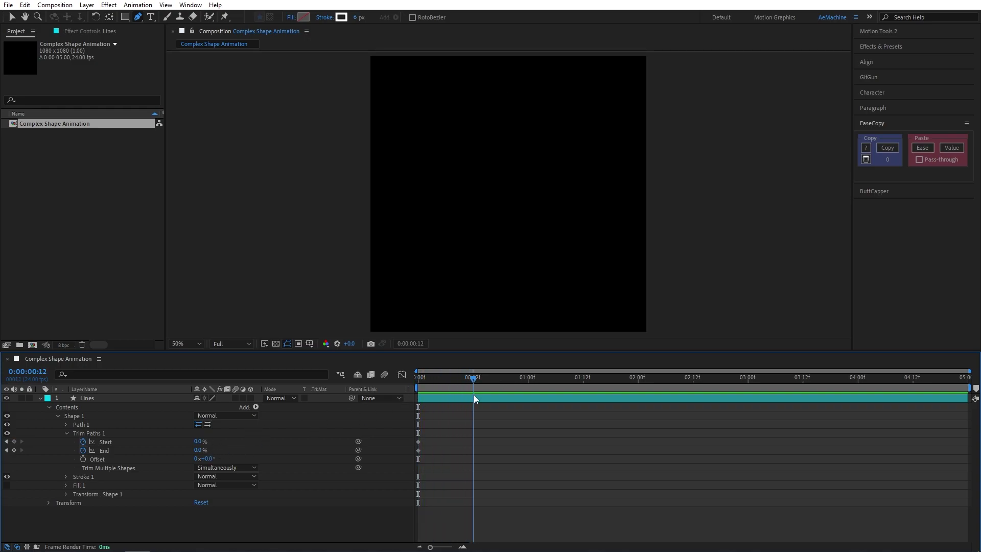
left_click(199, 450)
type("100")
key("Return")
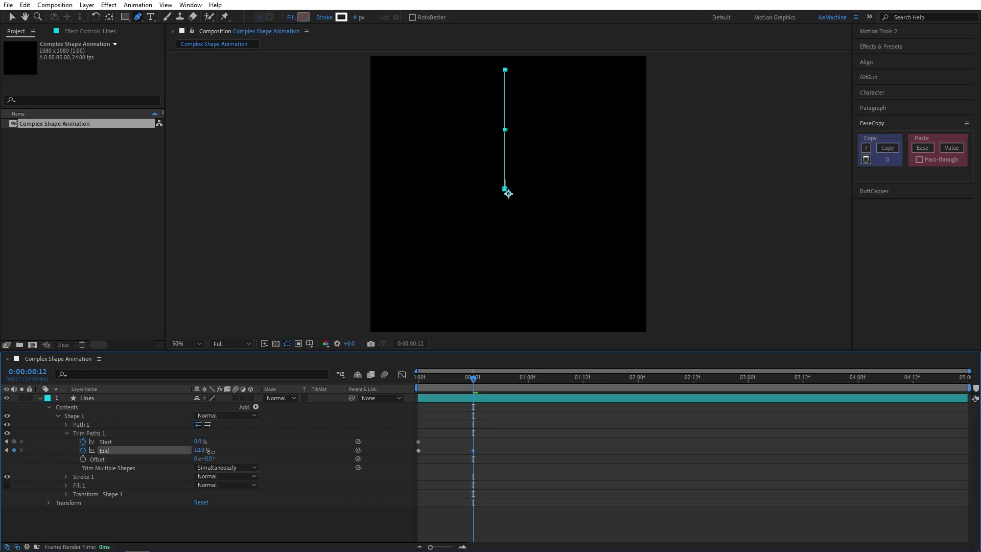
left_click_drag(204, 440, 302, 450)
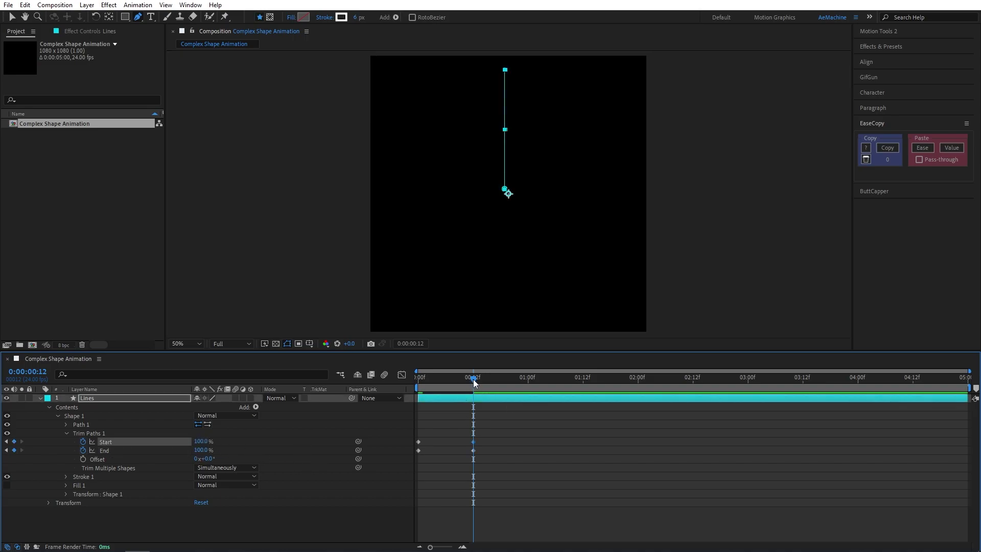
Step: Return to frame 0 and apply Easy Ease (F9) to all four trim keyframes
left_click_drag(474, 383, 392, 384)
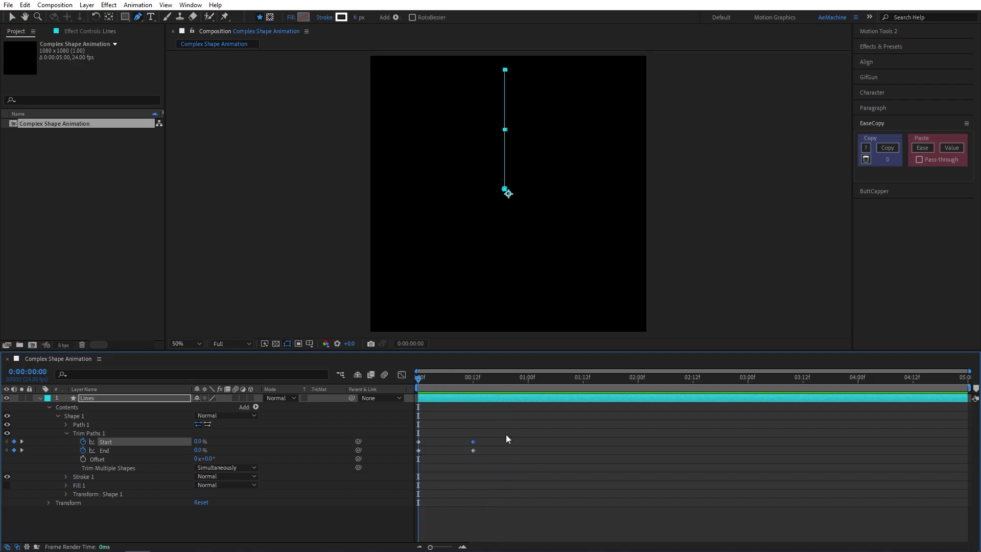
left_click_drag(506, 435, 394, 470)
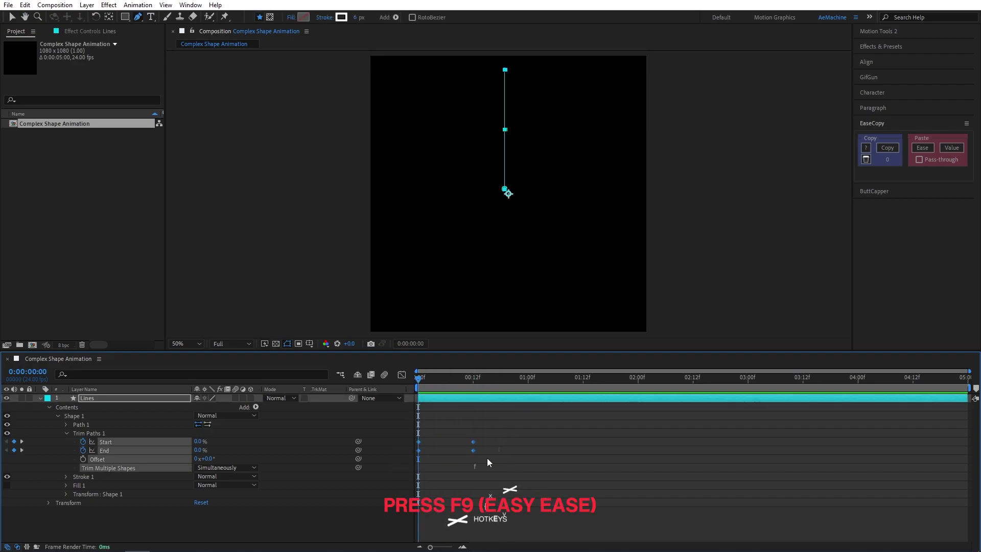
key("F9")
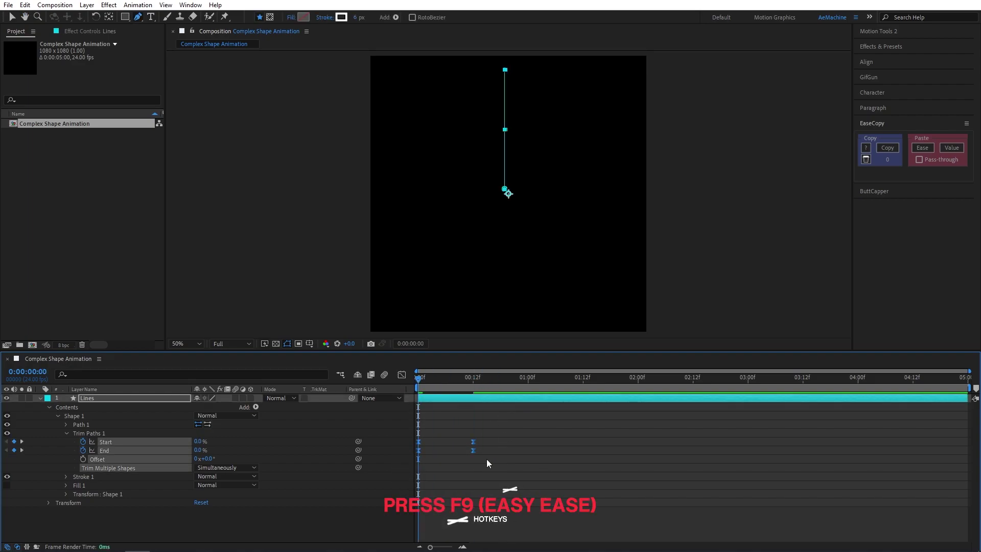
Step: In the Graph Editor's value graph, lengthen the 12f keyframe's bezier handle for a stronger ease
left_click(402, 376)
right_click(513, 449)
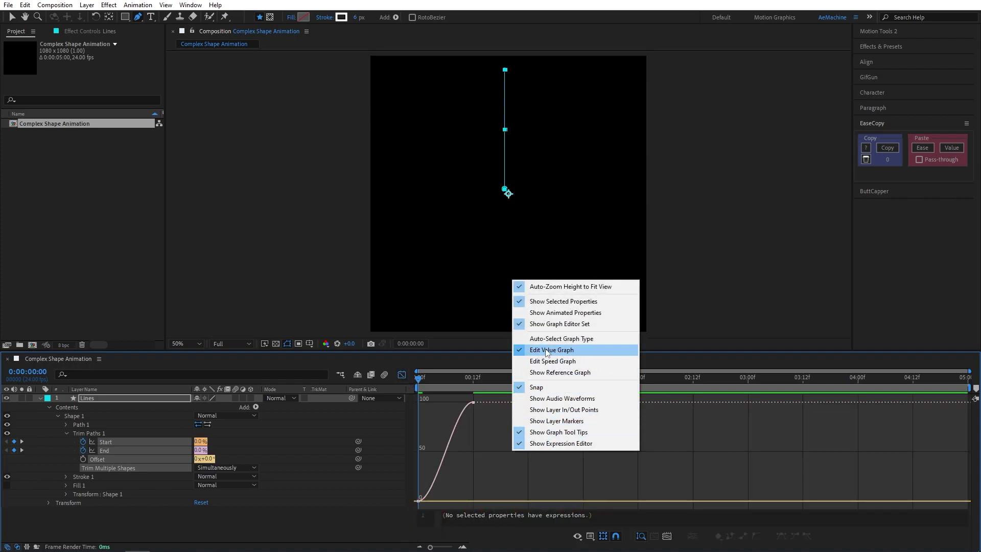
left_click(564, 350)
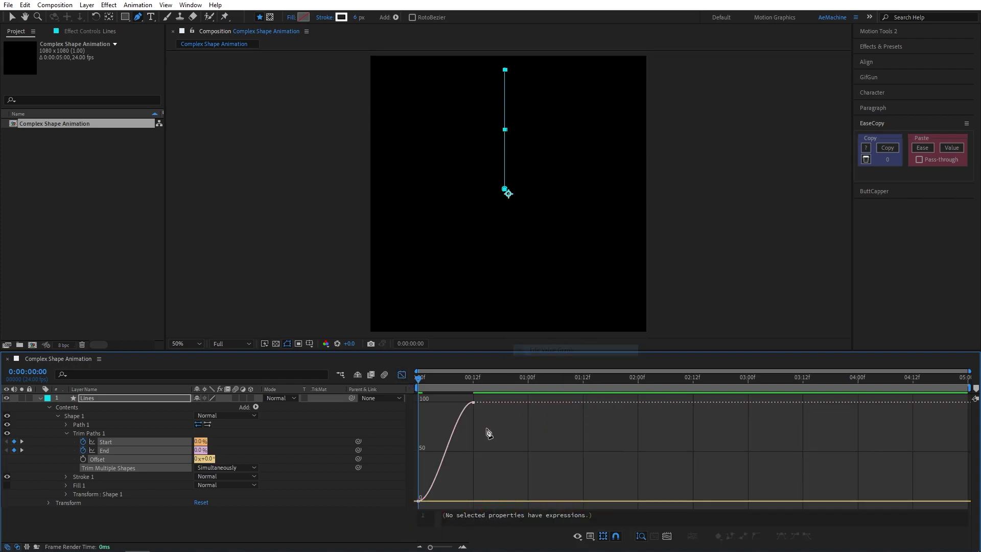
left_click_drag(503, 437, 446, 406)
mouse_move(470, 503)
left_mouse_down()
mouse_move(415, 493)
mouse_move(452, 500)
left_mouse_up()
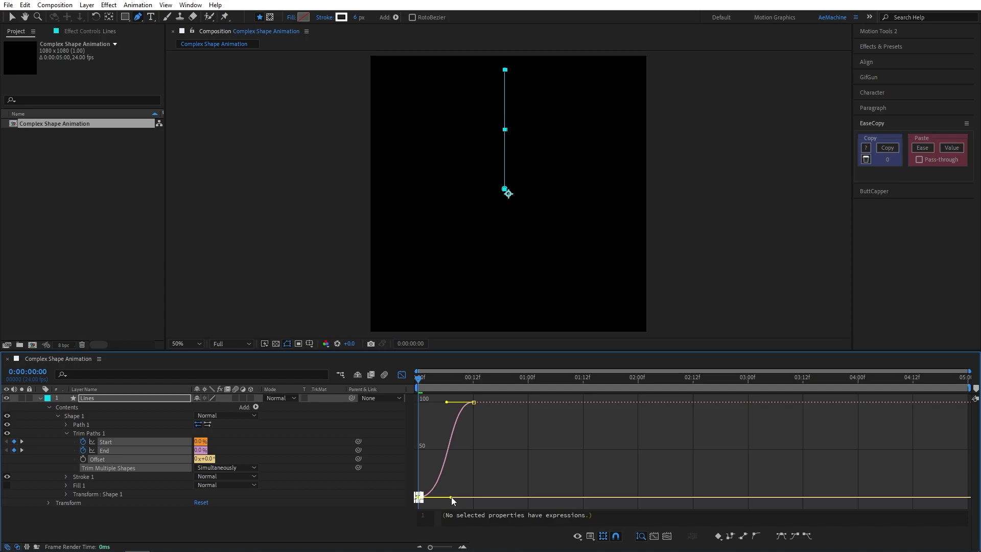
left_click(401, 376)
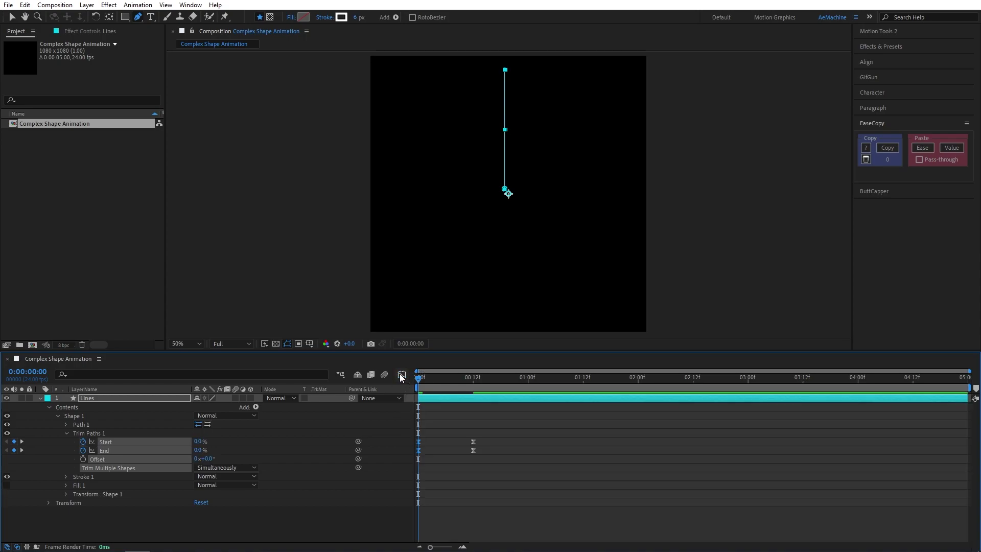
Step: Shift the Start keyframes about five frames later, then preview the offset draw-on at frame 9
left_click(504, 431)
left_click_drag(505, 436, 447, 446)
key("space")
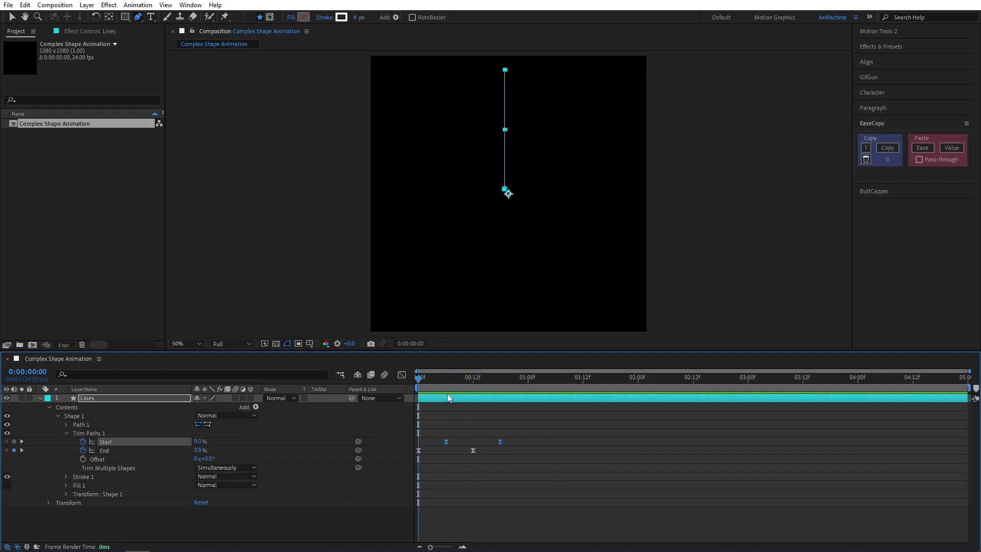
mouse_move(478, 381)
left_mouse_down()
mouse_move(448, 382)
mouse_move(459, 384)
left_mouse_up()
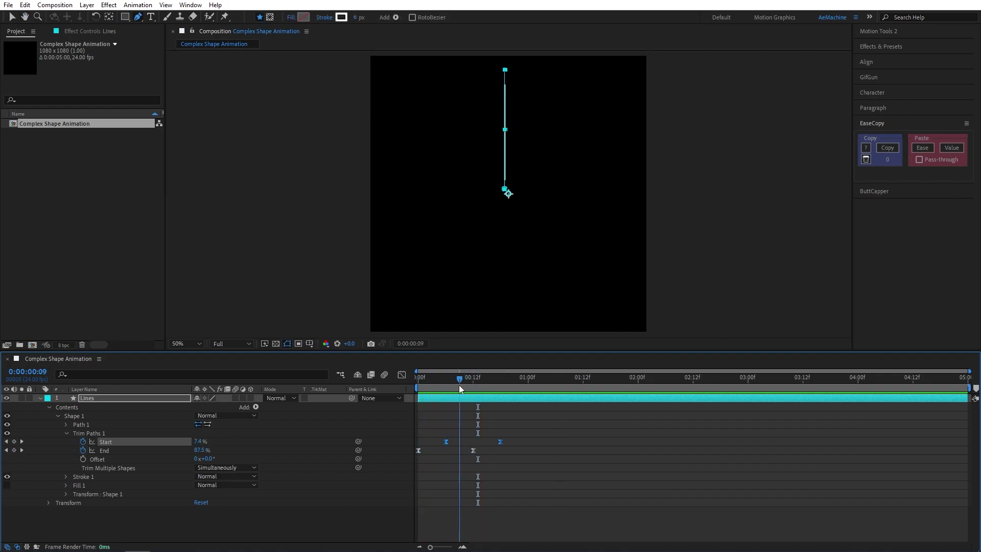
Step: Change the Lines stroke's Line Cap from Butt Cap to Round Cap
left_click(66, 433)
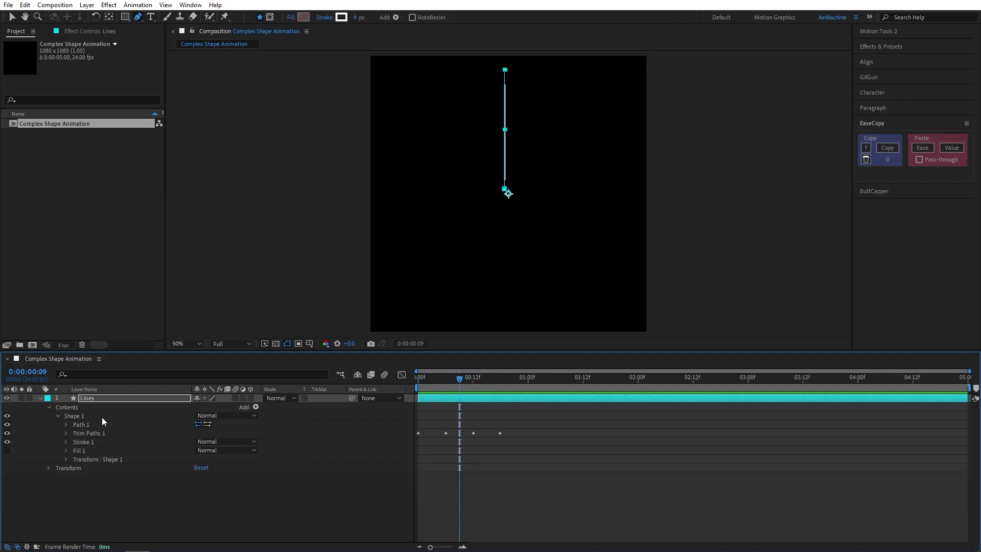
left_click(66, 441)
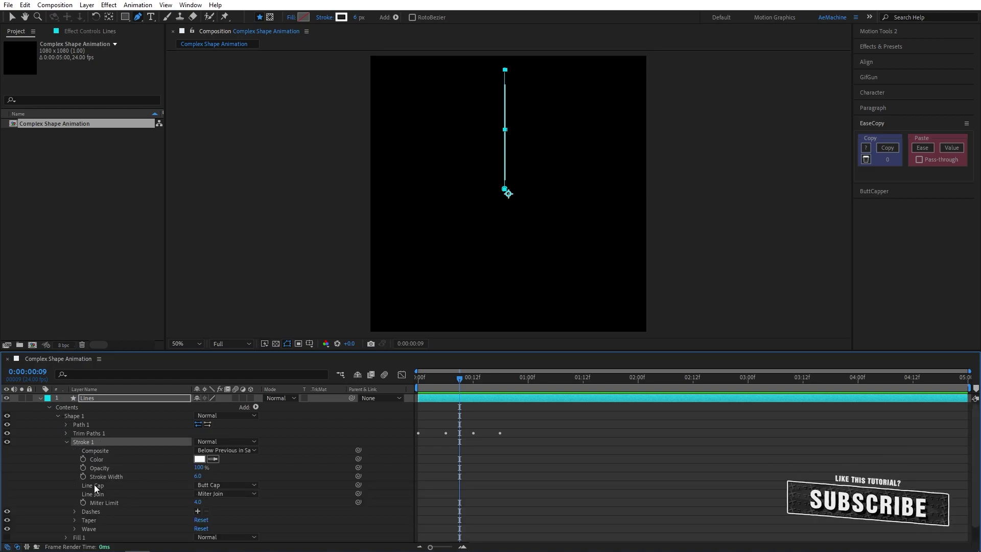
left_click(229, 485)
left_click(229, 508)
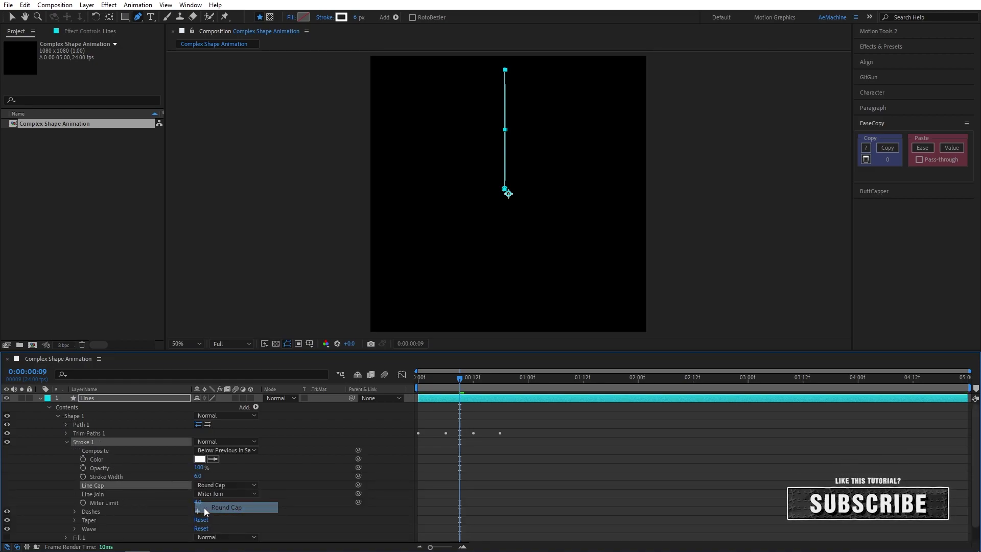
left_click(65, 441)
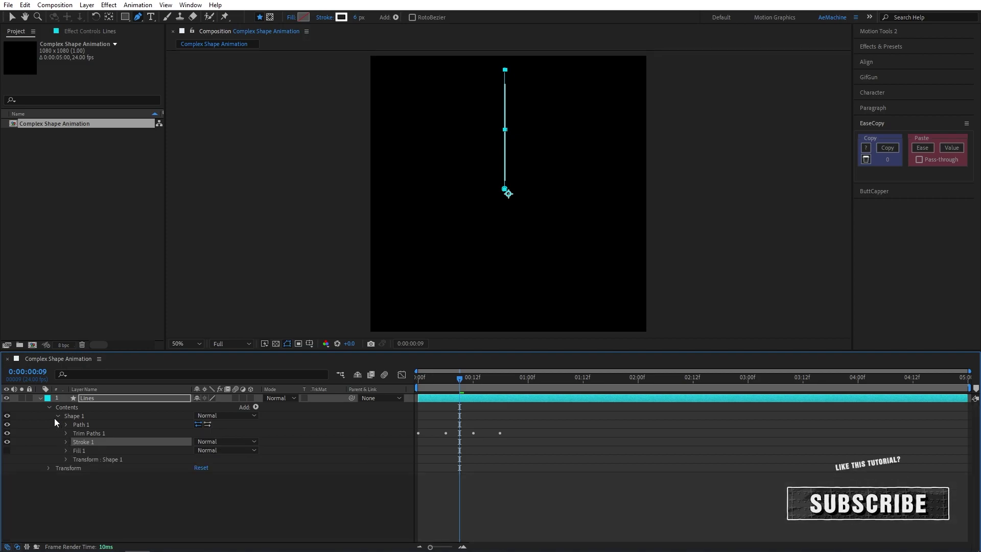
Step: Add a Repeater to the Lines layer's Contents and expand its Transform settings
left_click(57, 416)
left_click(63, 408)
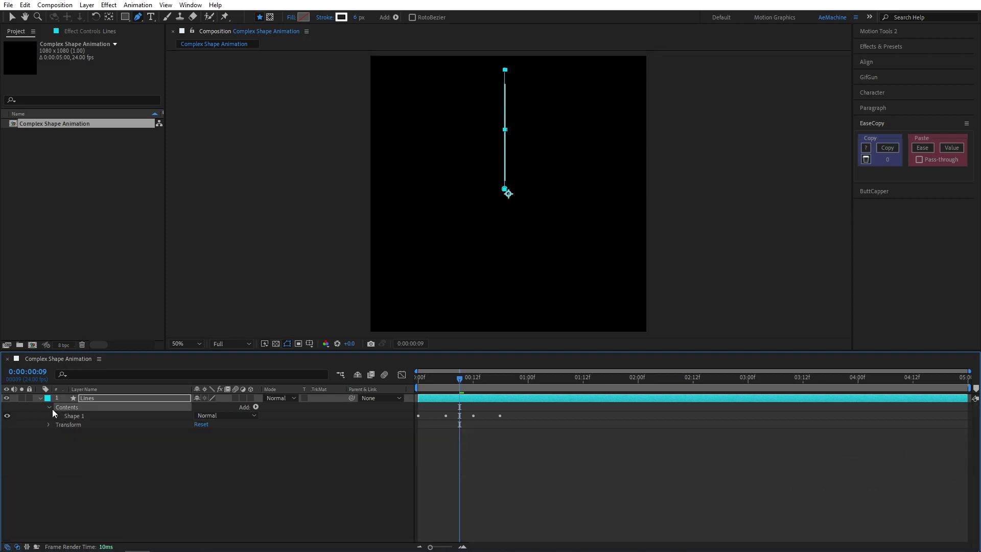
left_click(255, 406)
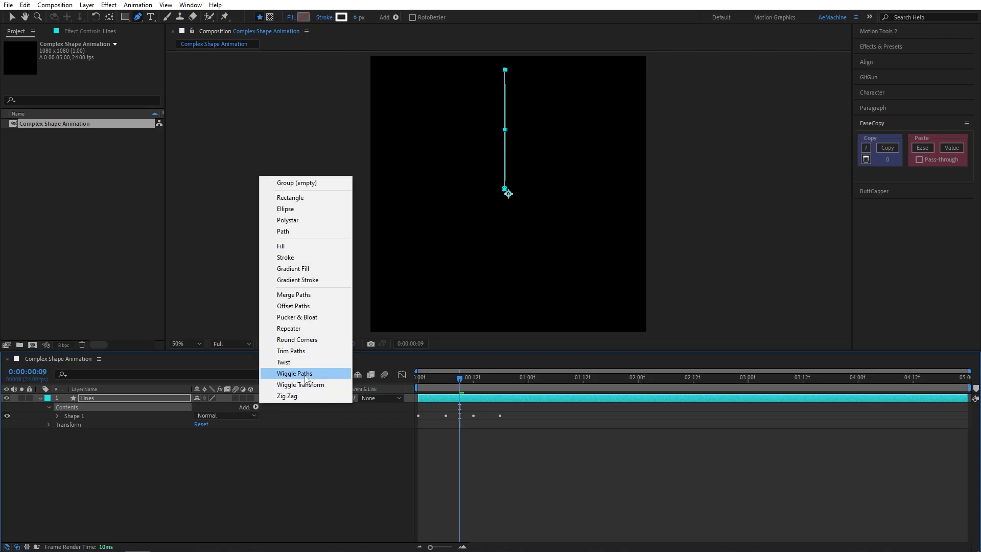
left_click(289, 329)
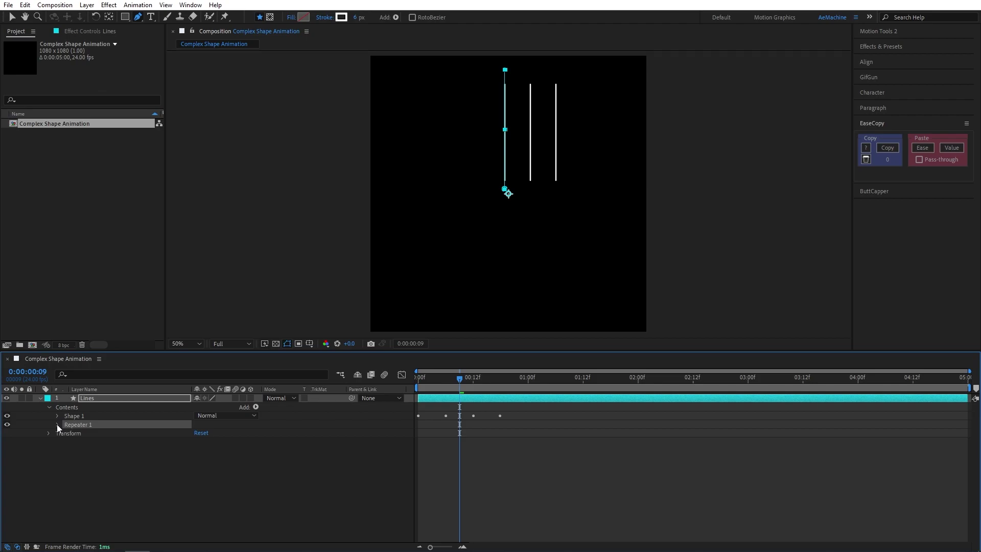
left_click(57, 425)
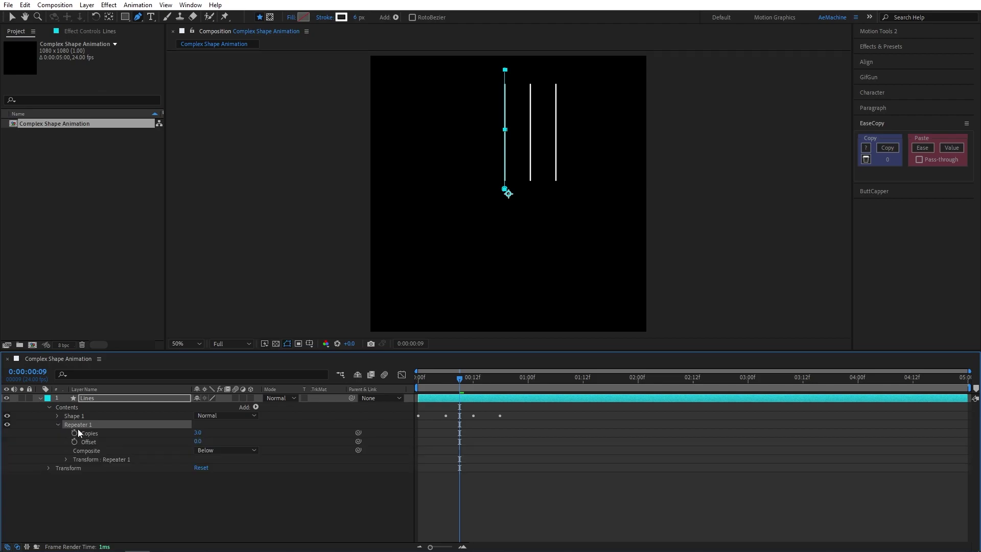
left_click(84, 459)
left_click(65, 459)
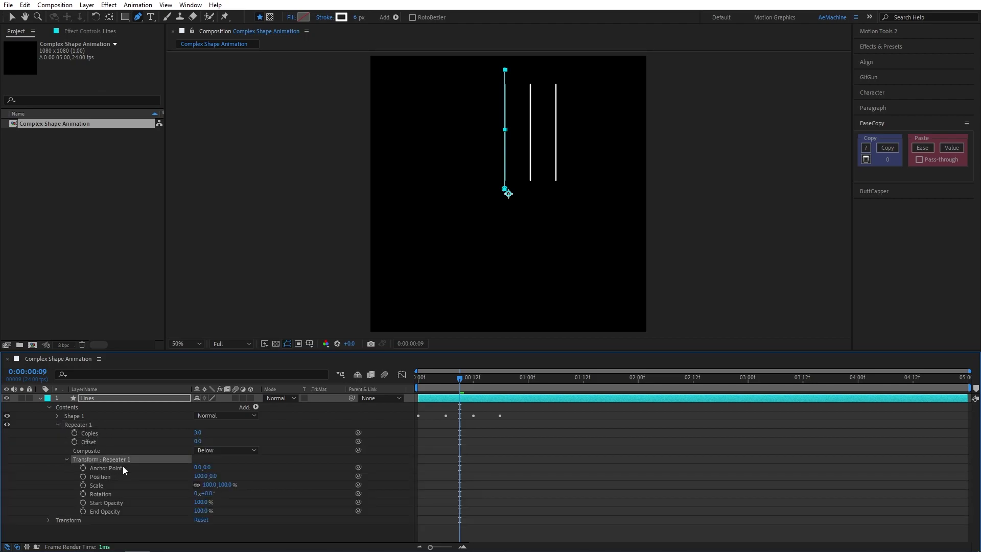
Step: Set the repeater's Position to 0, Copies to 12, and Rotation to 30°
left_click(96, 478)
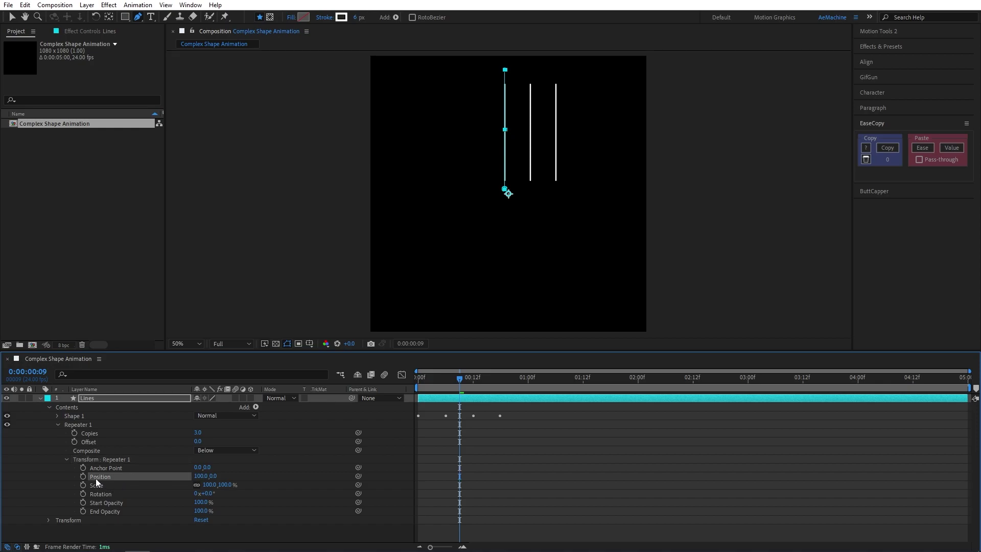
left_click(200, 478)
type("0")
left_click(243, 473)
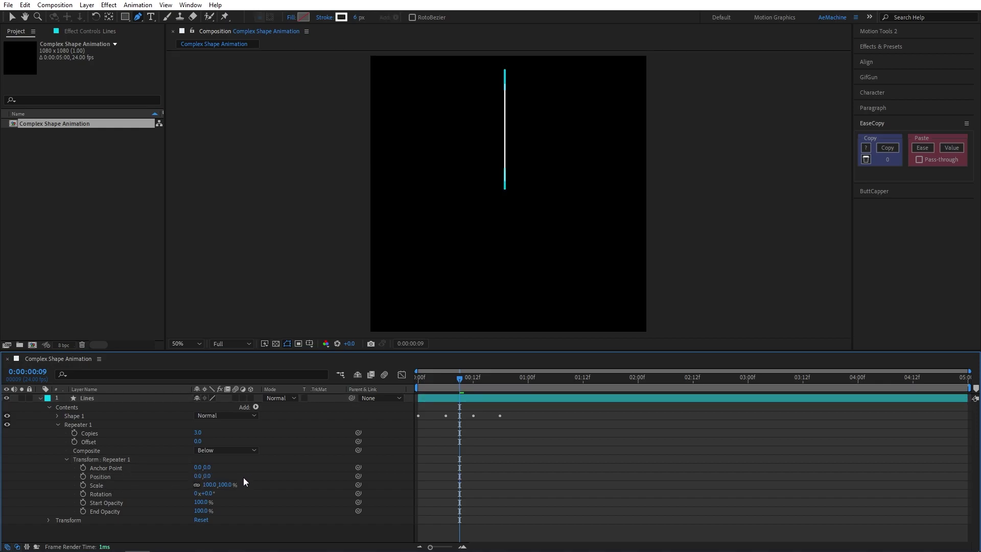
left_click(94, 435)
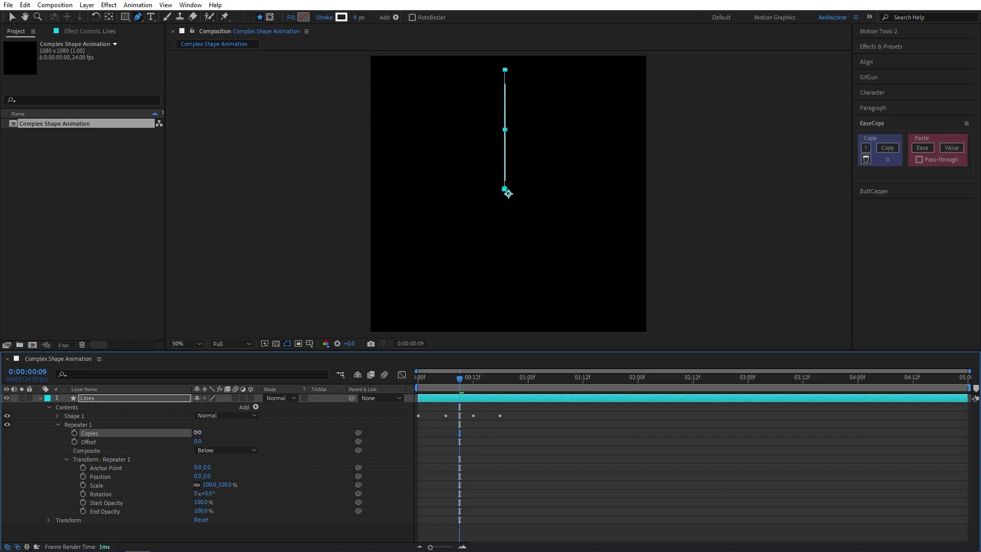
left_click(251, 473)
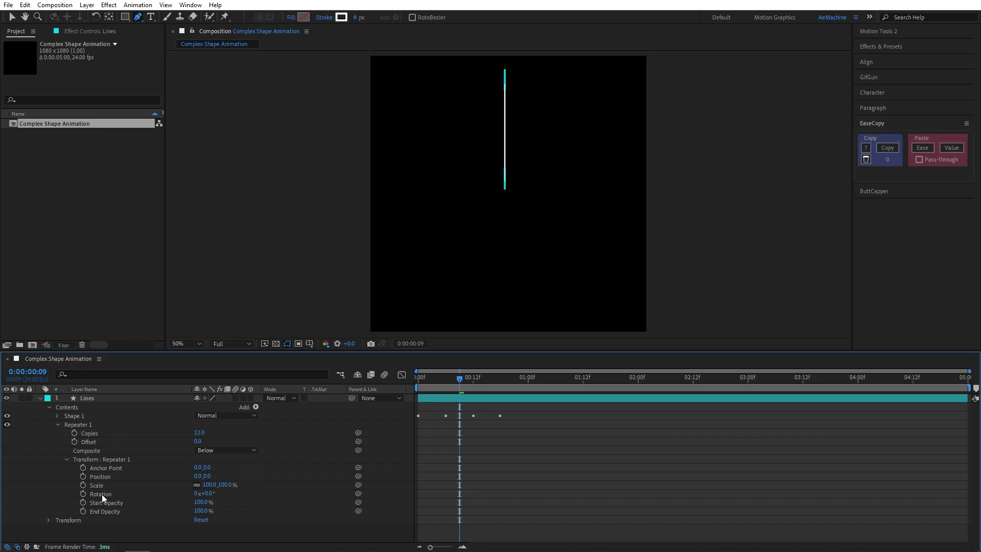
left_click(208, 493)
type("3")
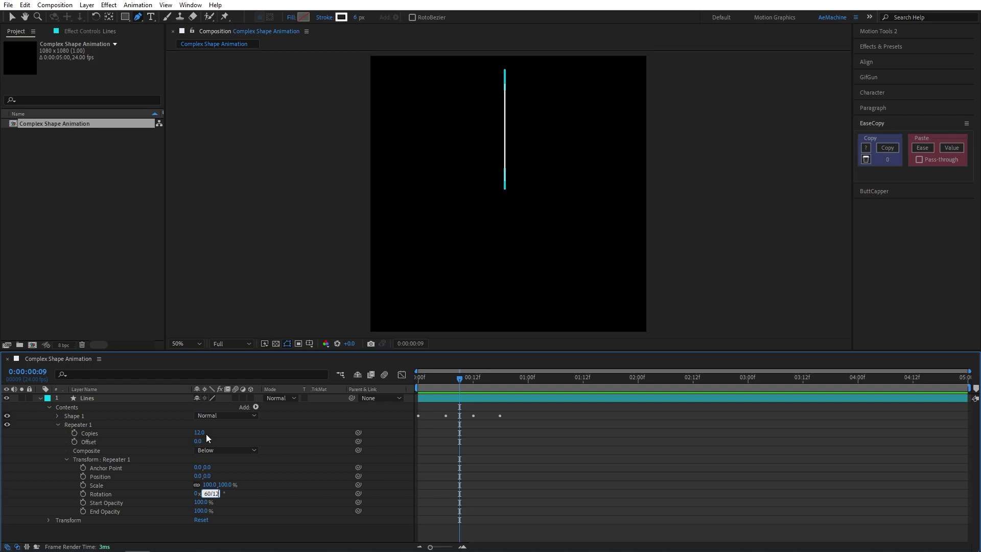
key("Return")
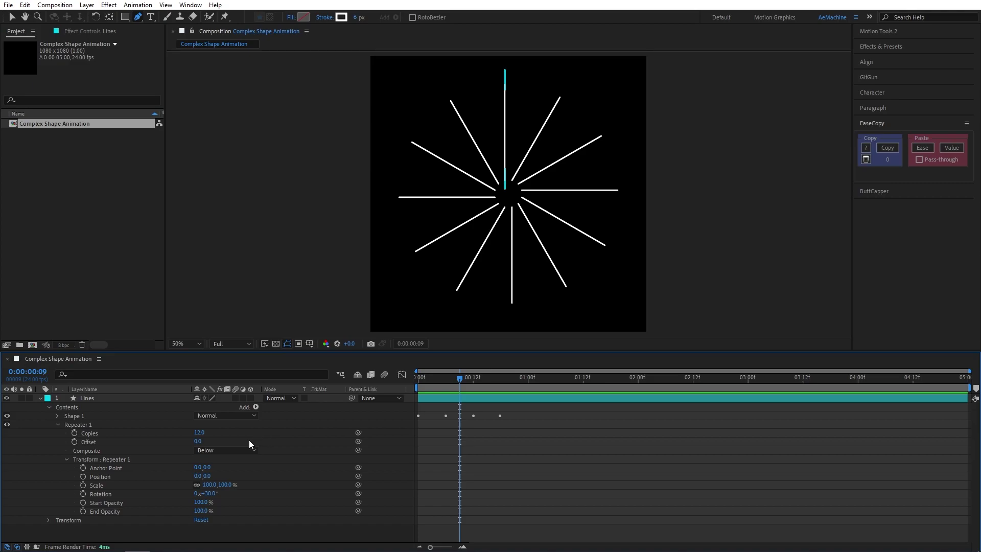
Step: Use the Convert Vertex tool to pull Bezier handles from the path's centre and top points into an S-curve
left_click(57, 424)
left_click(75, 415)
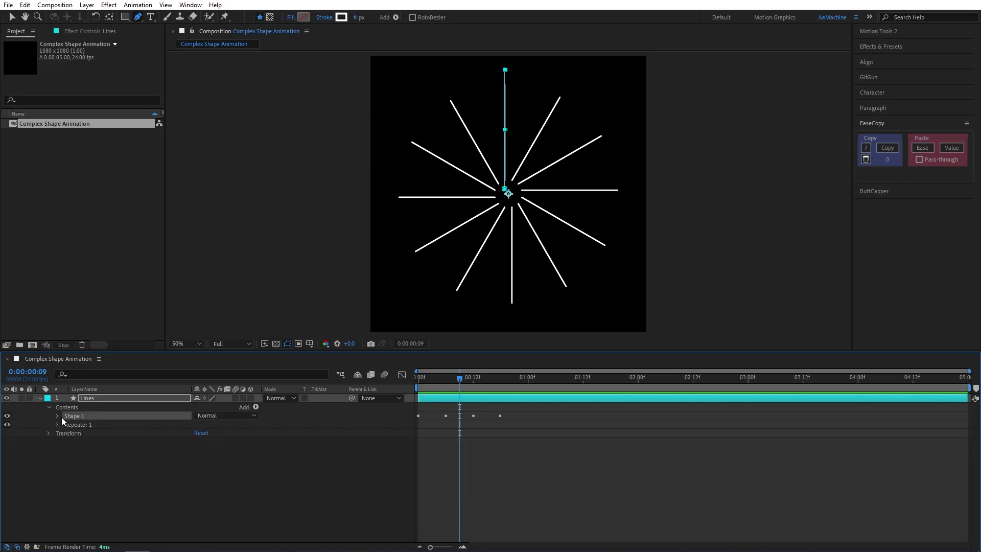
left_click(57, 416)
left_click(82, 425)
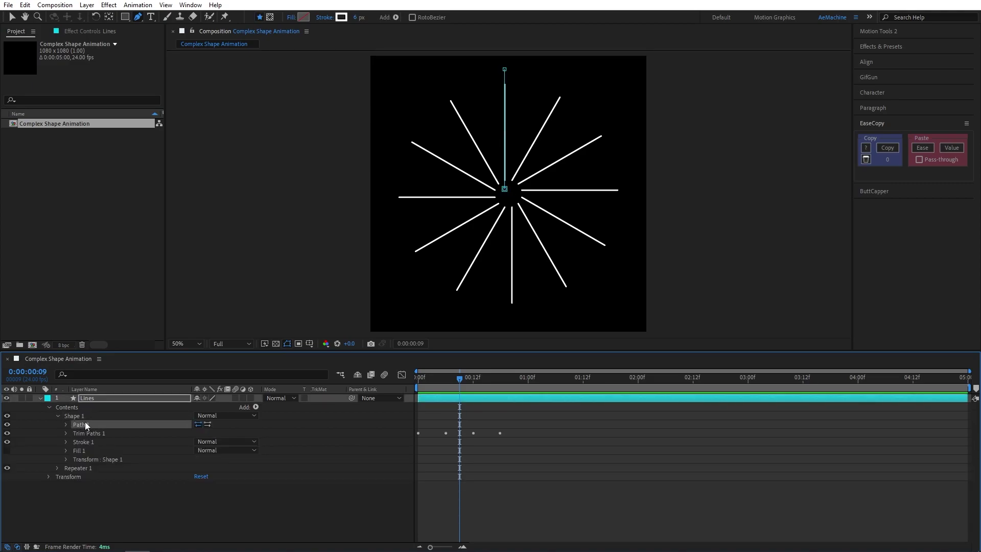
left_click_drag(138, 17, 173, 55)
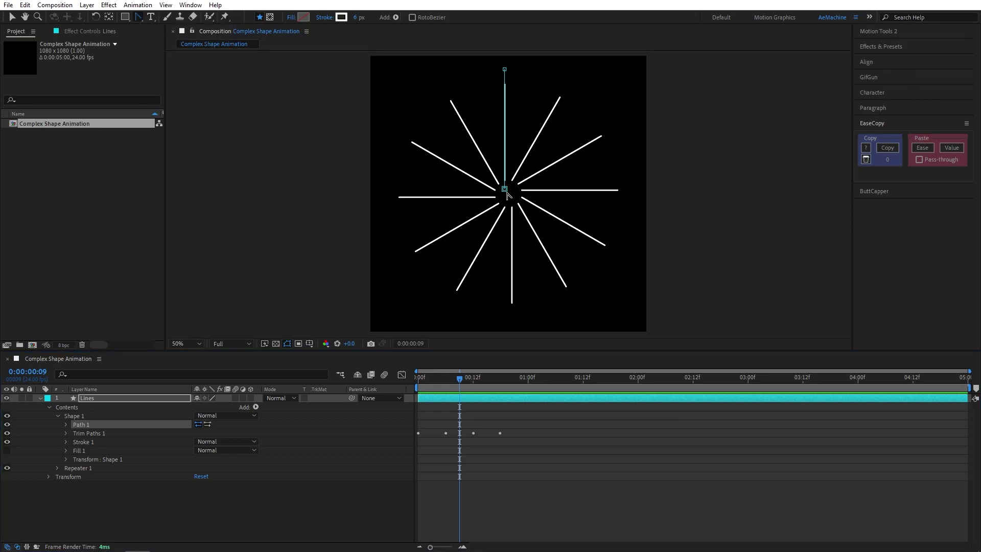
left_click_drag(505, 189, 565, 117)
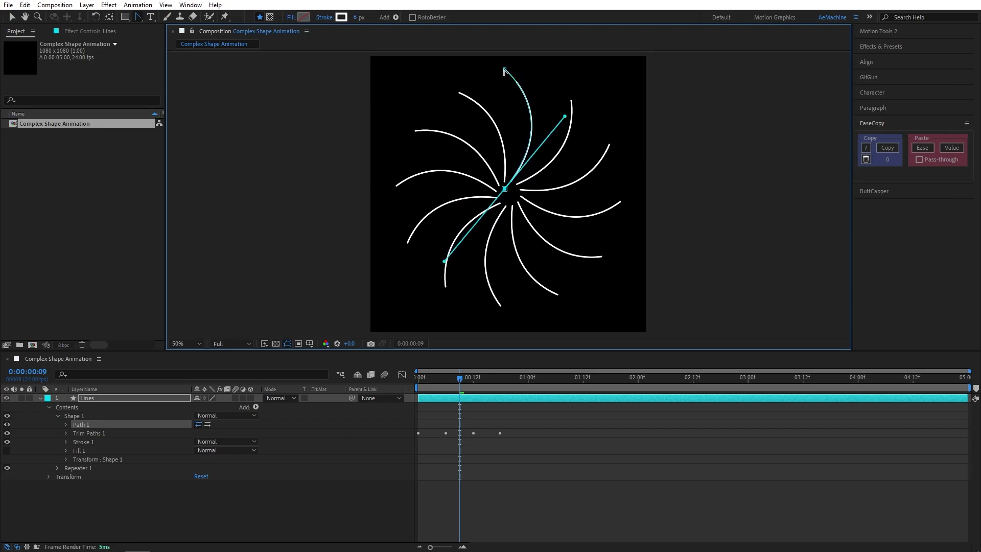
left_click_drag(505, 70, 345, 138)
Step: Duplicate Shape 1 as Shape 2 and drag its path into overlapping loops
left_click(57, 417)
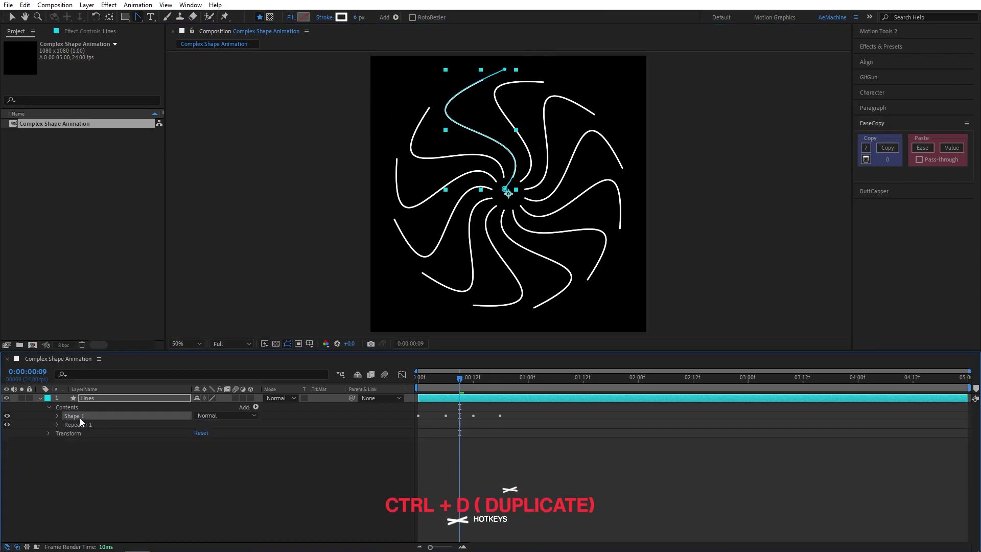
key("ctrl+d")
left_click(56, 416)
left_click(74, 427)
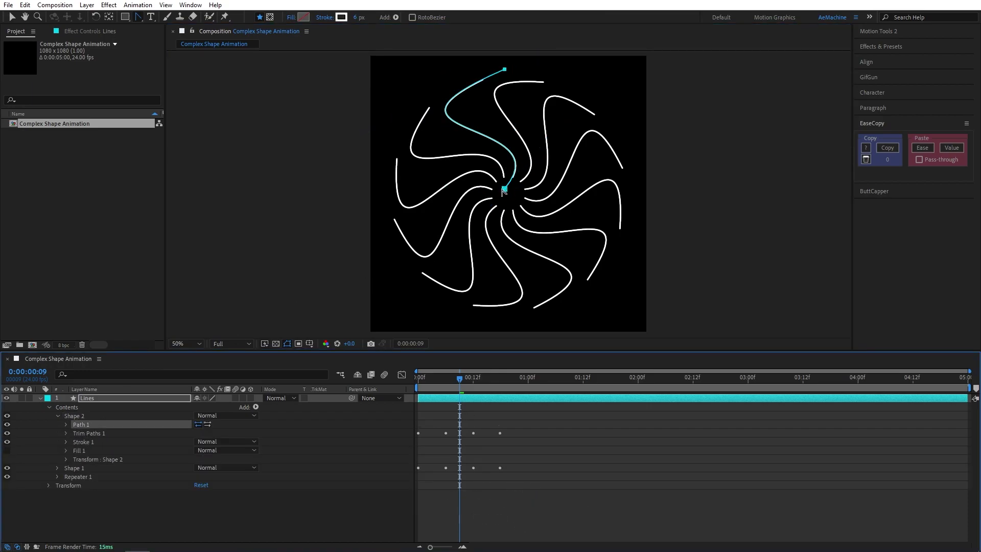
left_click_drag(504, 189, 458, 284)
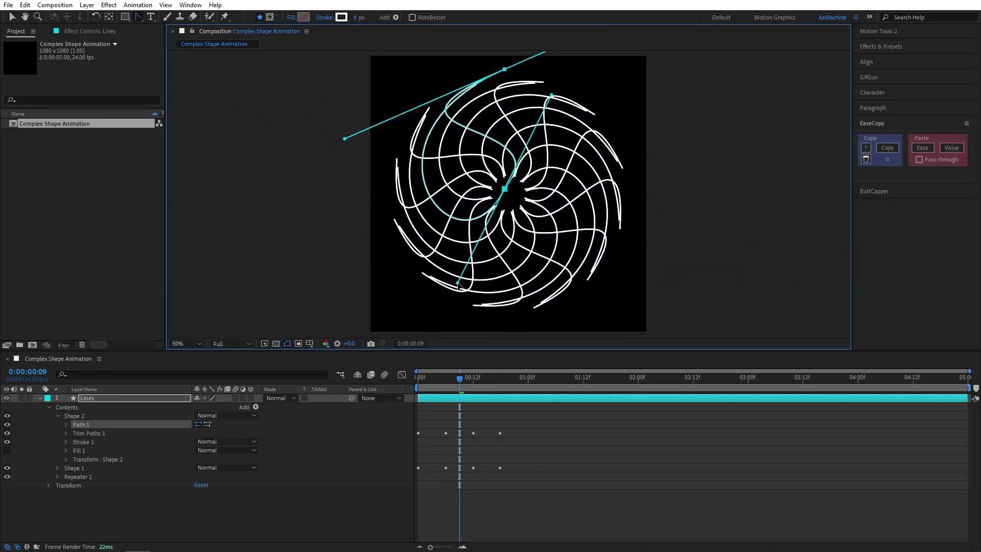
left_click(58, 416)
Step: Duplicate Shape 2 as Shape 3 and warp its path points and handles into crossing curves
left_click(137, 416)
key("ctrl+d")
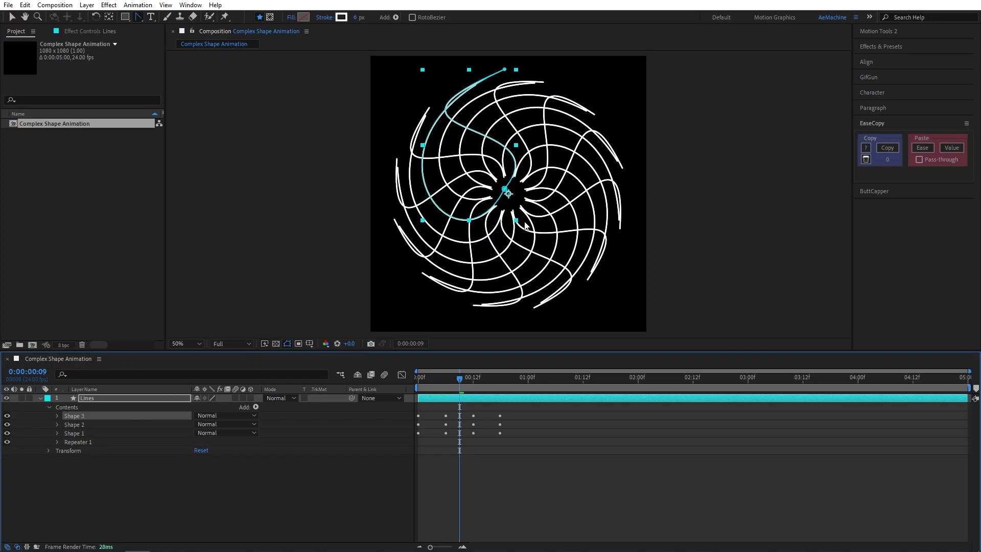
left_click(57, 415)
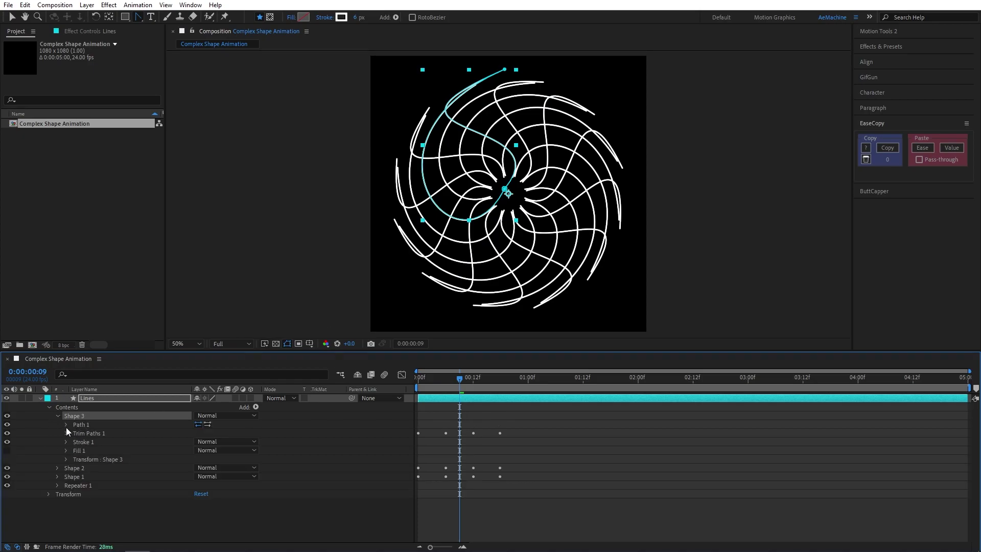
left_click(66, 425)
left_click(99, 433)
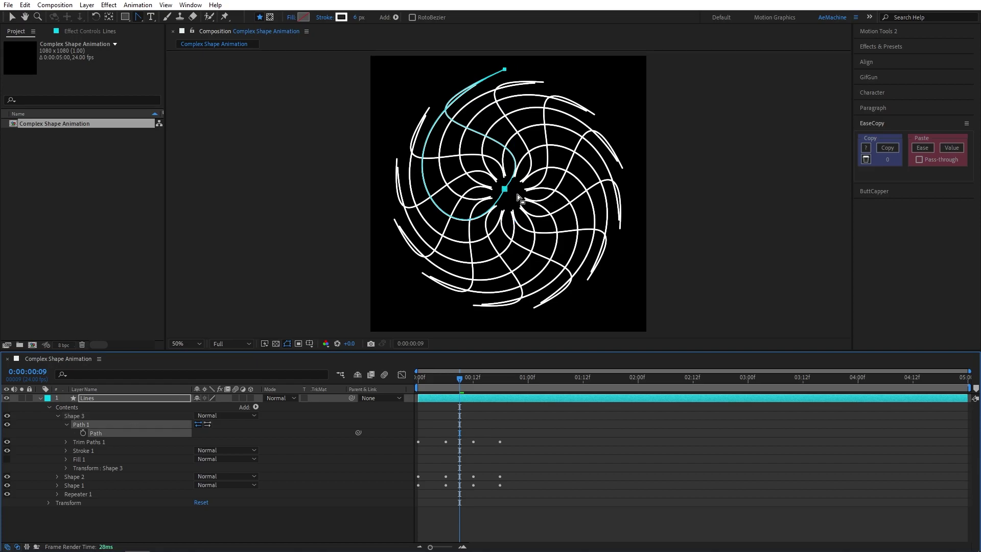
key("v")
left_click_drag(506, 195, 629, 234)
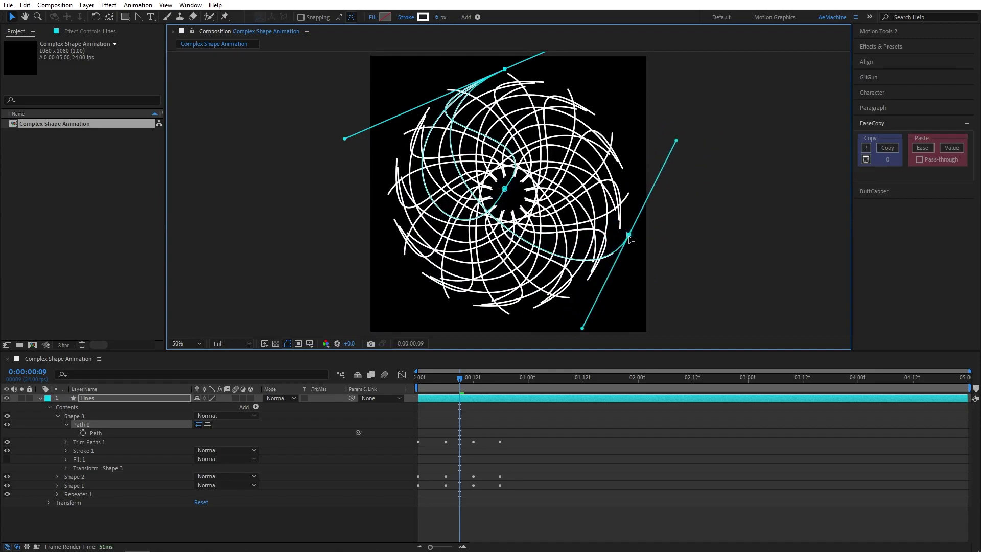
left_click_drag(345, 138, 564, 176)
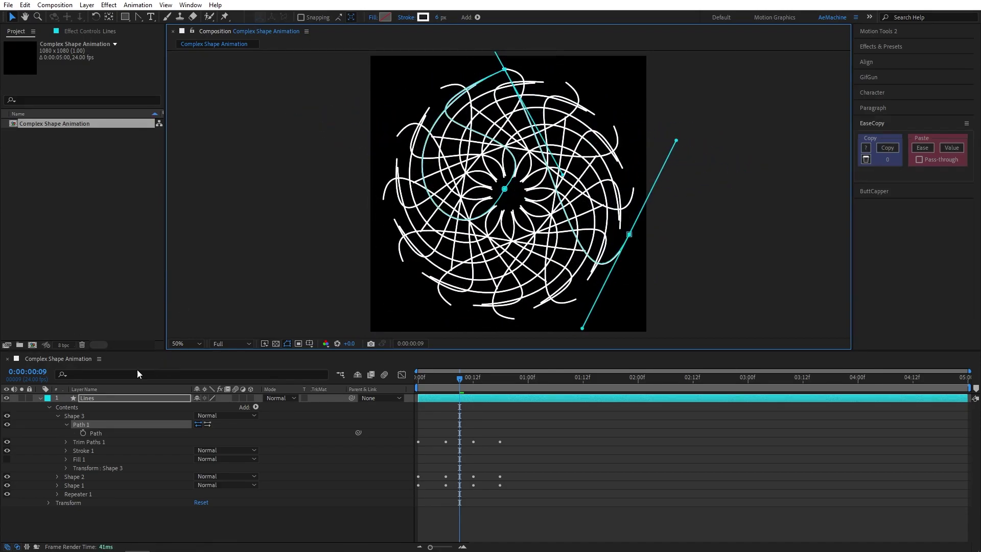
left_click(55, 415)
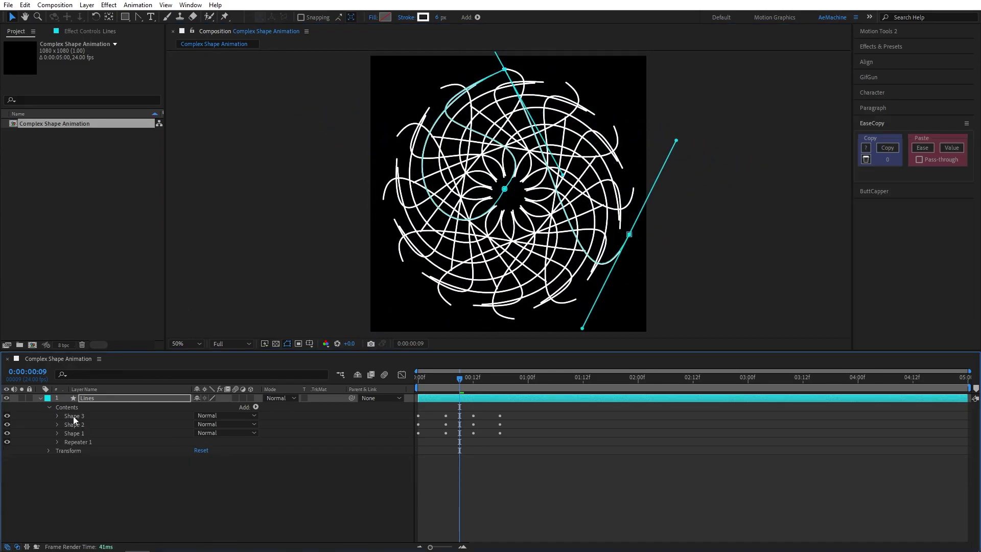
Step: Give the third swirl shape a dark gray stroke (5C5C5C)
left_click(73, 416)
left_click_drag(439, 17, 442, 23)
left_click(423, 17)
left_click(694, 159)
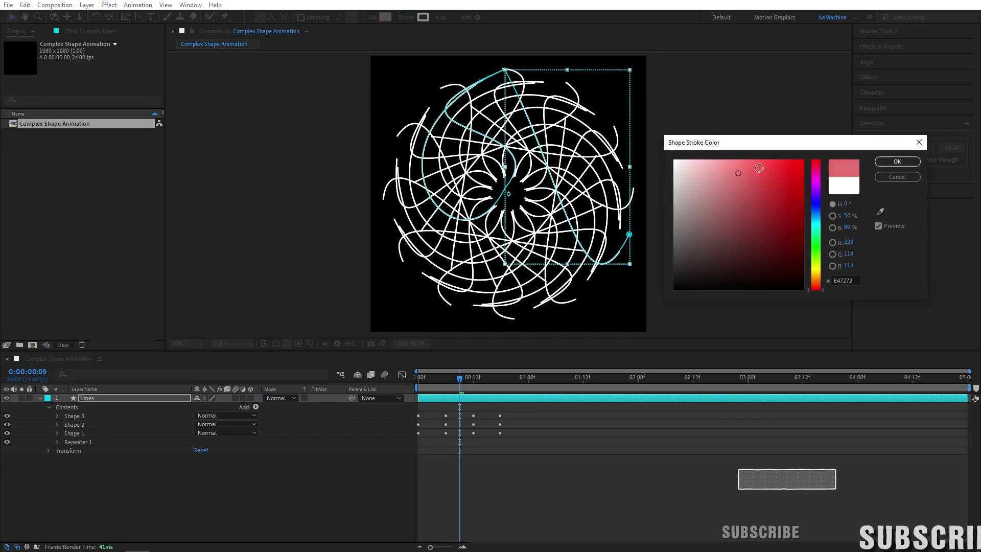
left_click_drag(682, 158, 621, 249)
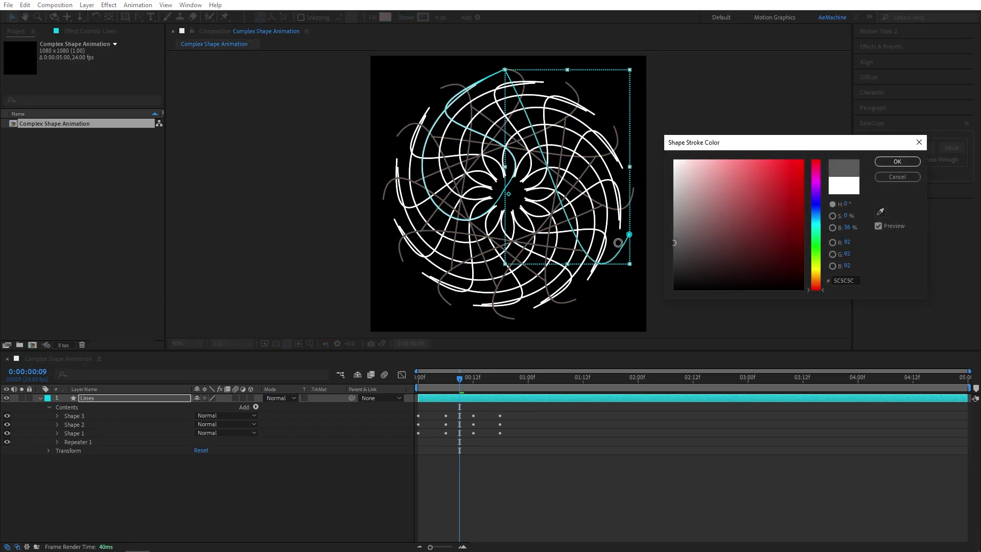
left_click(896, 162)
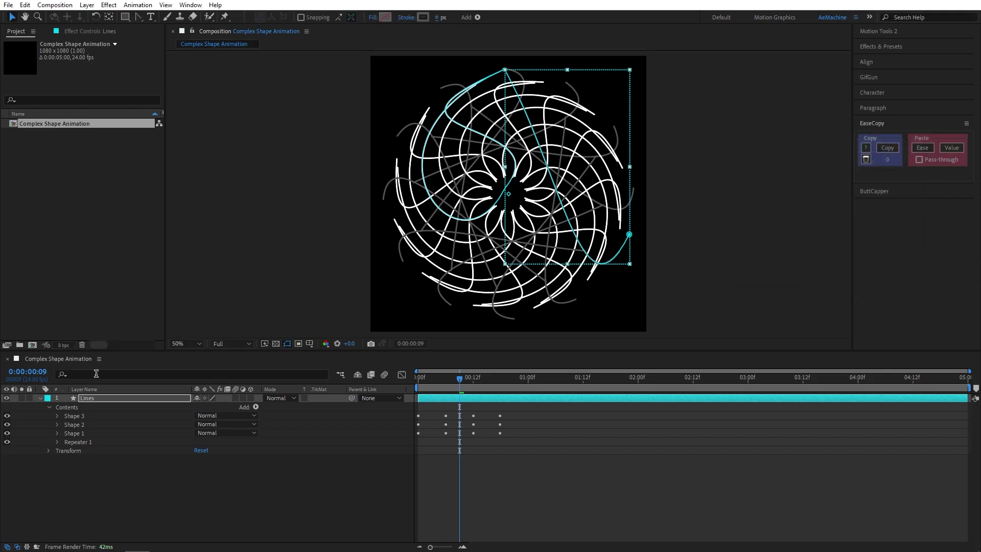
Step: Give the second swirl shape a lighter gray stroke (8D8D8D), then deselect the Lines layer
left_click(82, 433)
left_click(87, 424)
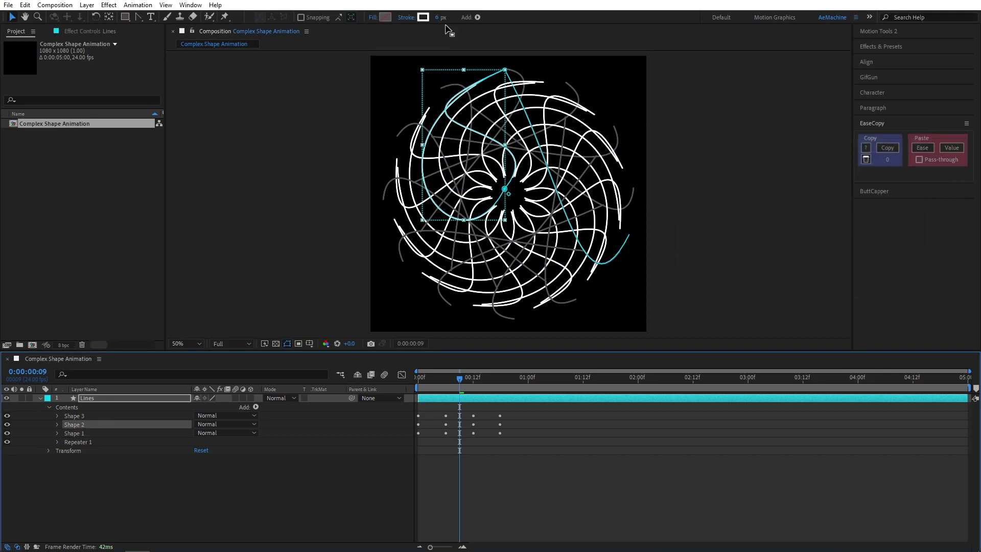
left_click(423, 17)
mouse_move(679, 244)
left_mouse_down()
mouse_move(659, 262)
mouse_move(654, 210)
left_mouse_up()
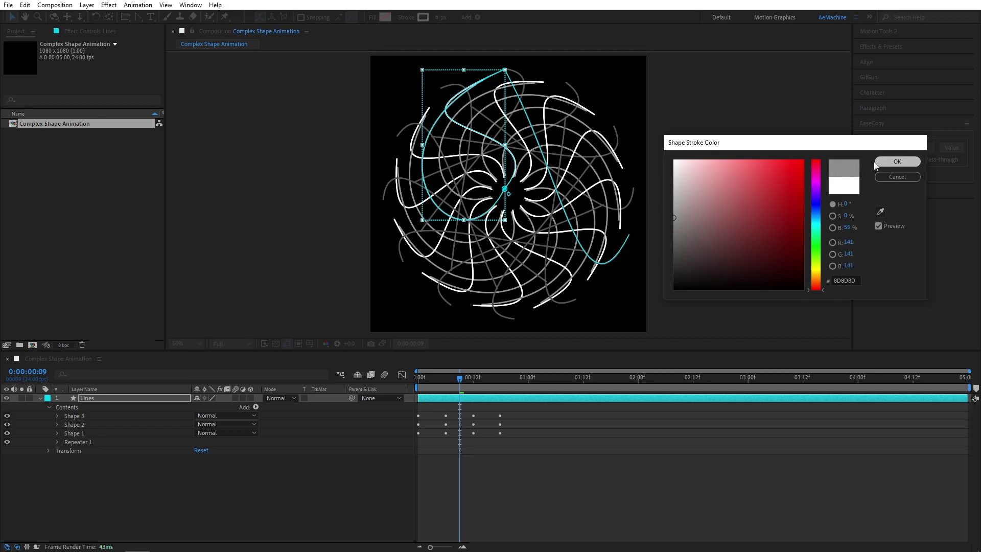
left_click(897, 162)
left_click(103, 468)
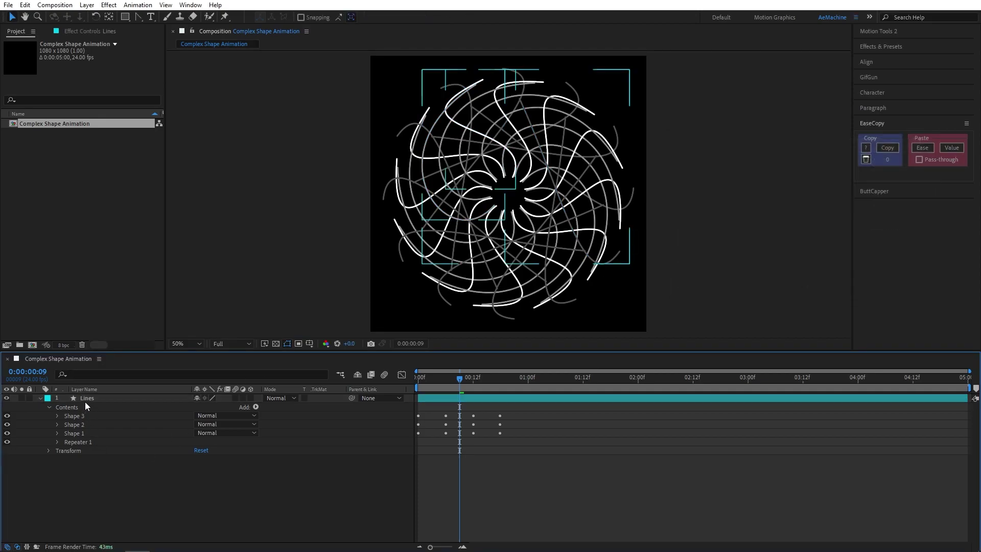
Step: Reveal the Lines layer's Trim Paths keyframes and offset them so the shapes draw on in sequence
left_click(87, 399)
key("u")
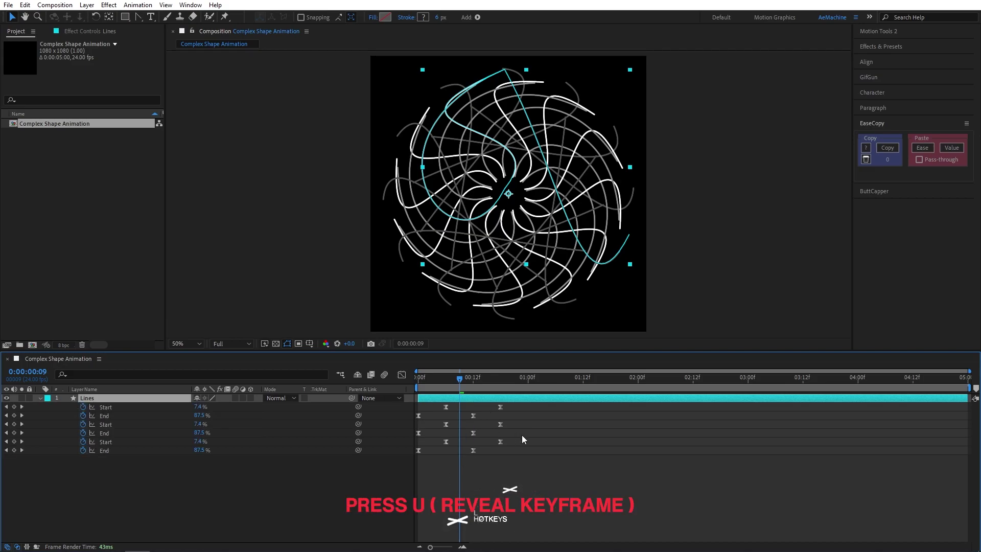
left_click_drag(523, 435, 437, 434)
left_click_drag(534, 417, 428, 416)
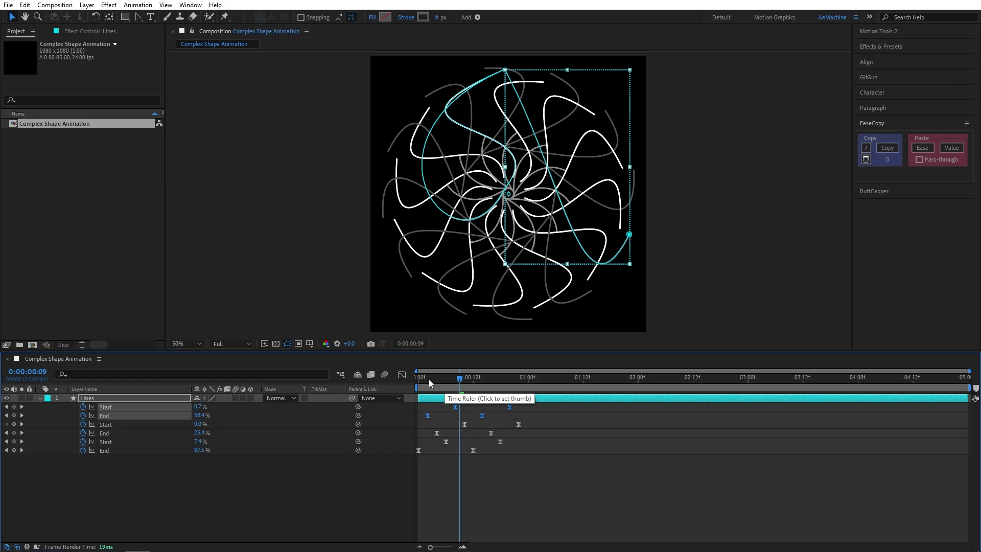
Step: End the work area at 1 second and play the preview from frame 0
left_click_drag(428, 379, 526, 399)
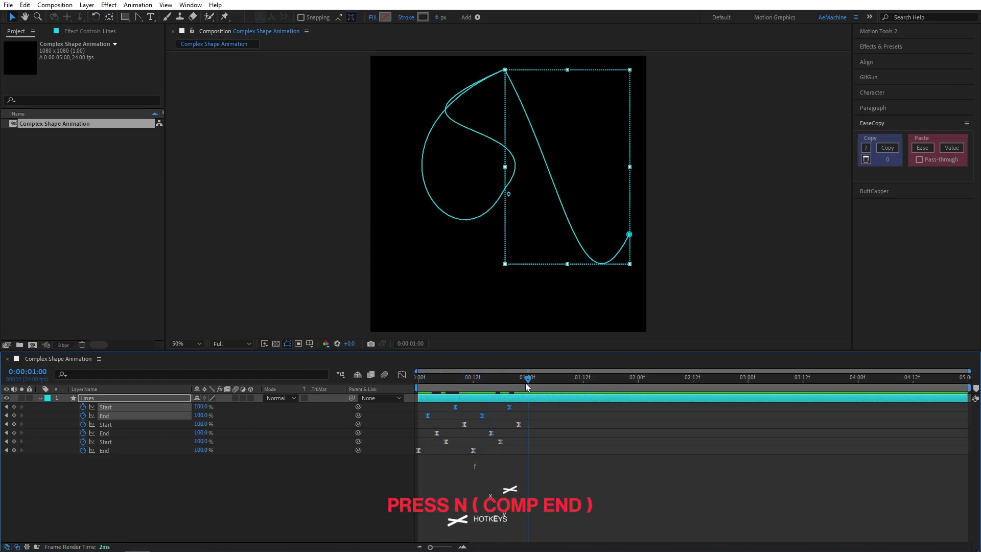
key("n")
key("space")
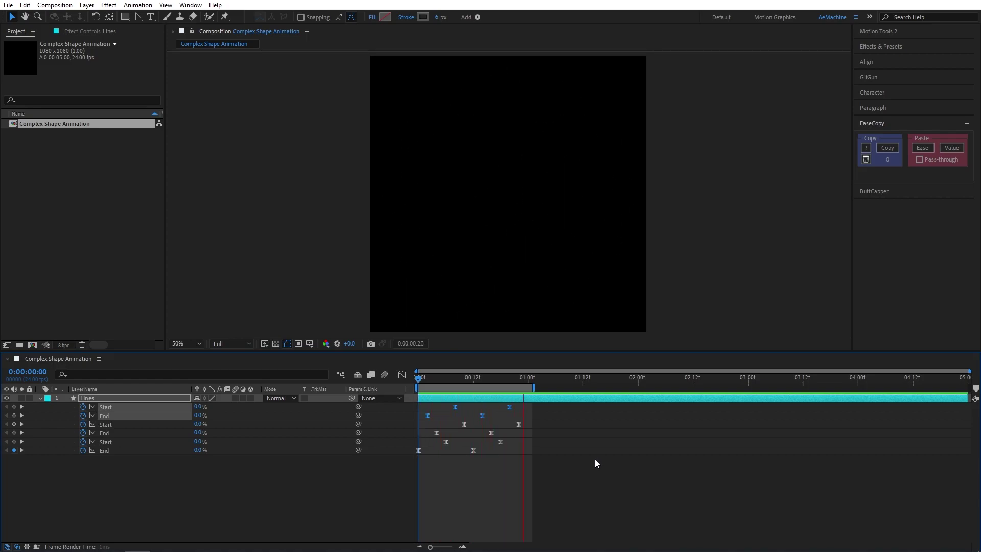
Step: Collapse the Lines layer's keyframed properties and stop the looping playback
left_click(39, 398)
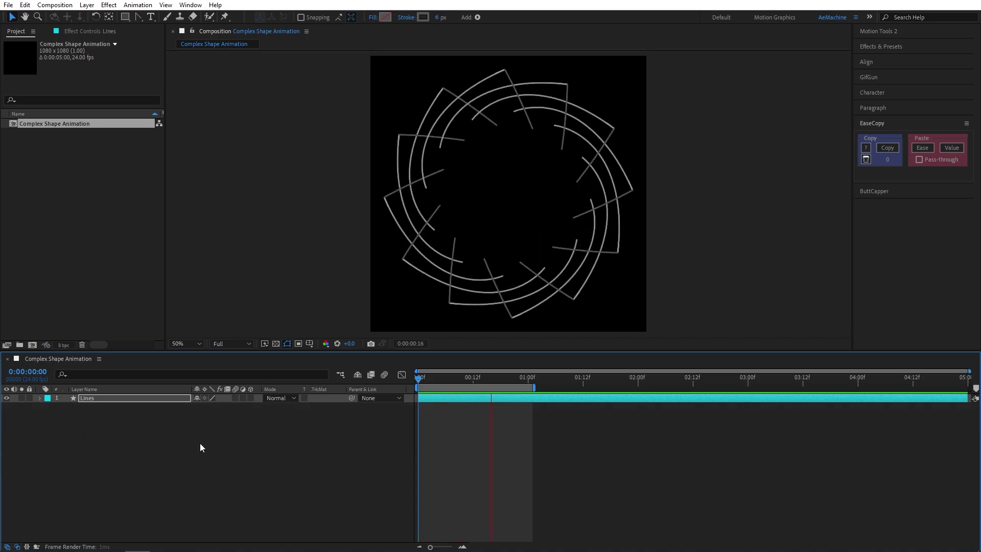
key("space")
key("space")
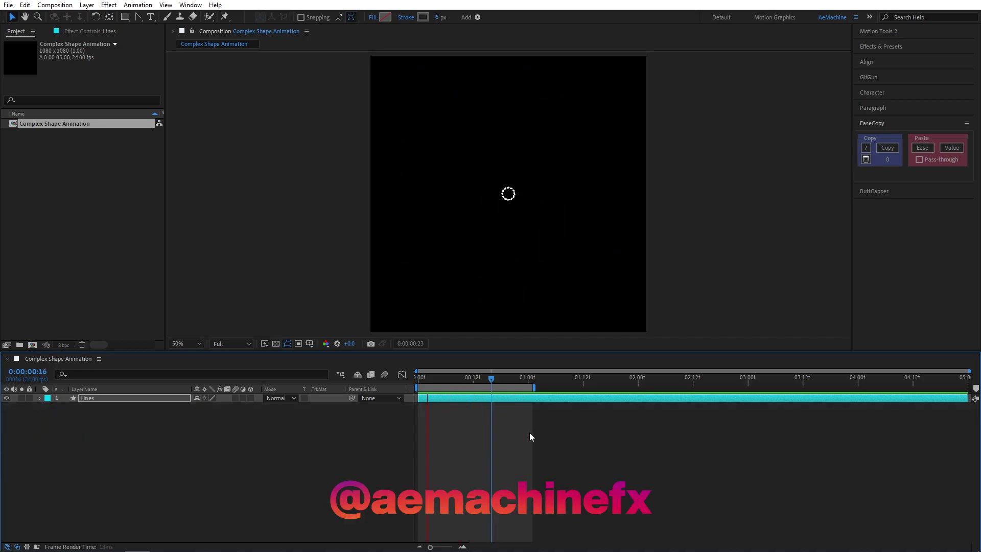